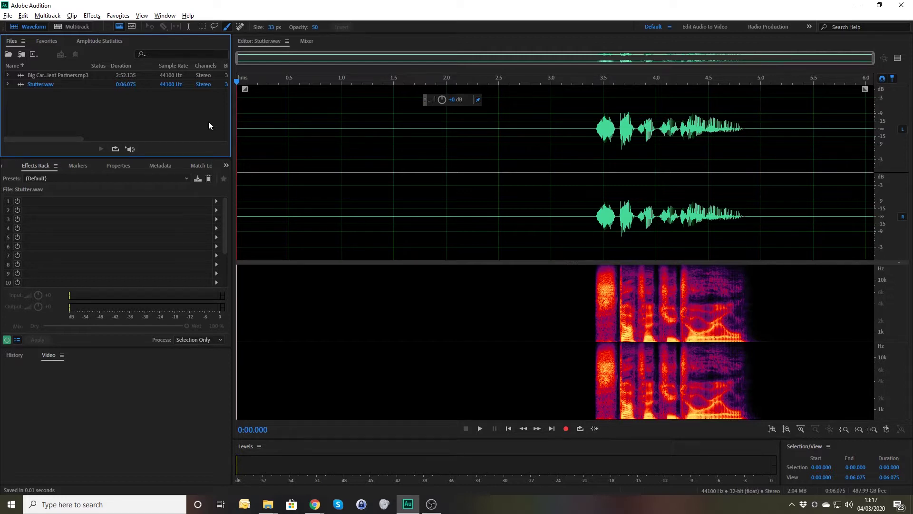
Play Stutter.wav from about 0:03.1
click(564, 136)
key(space)
key(space)
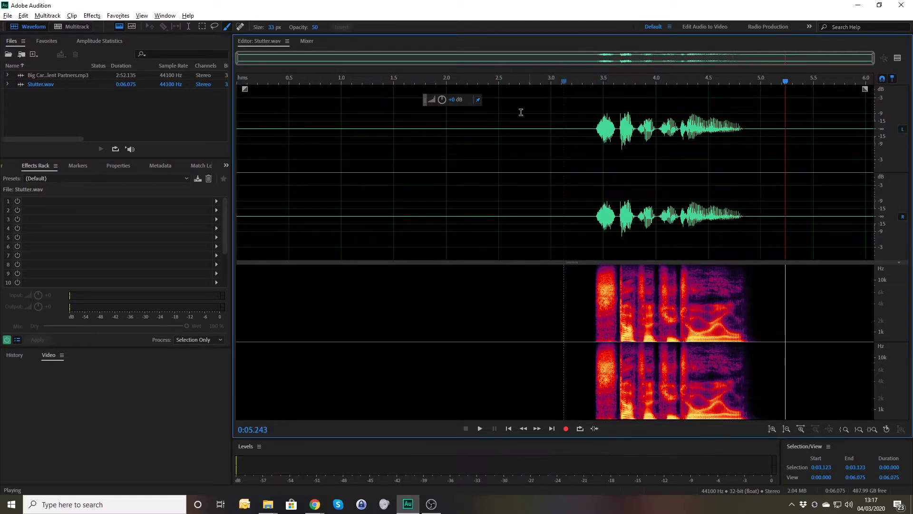
Create Untitled Session 192 with Stutter.wav on Track 1 and the Big Cars mp3 on Track 2
click(67, 26)
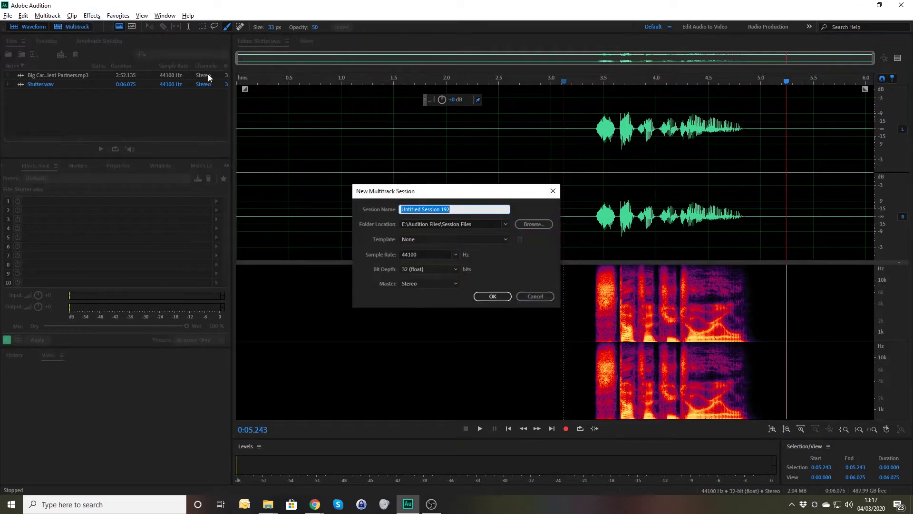
click(492, 296)
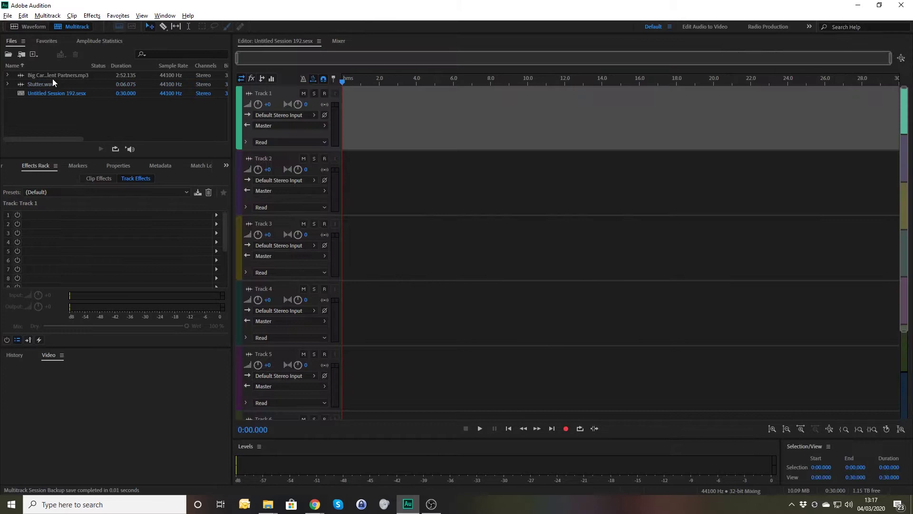
drag(48, 81, 329, 121)
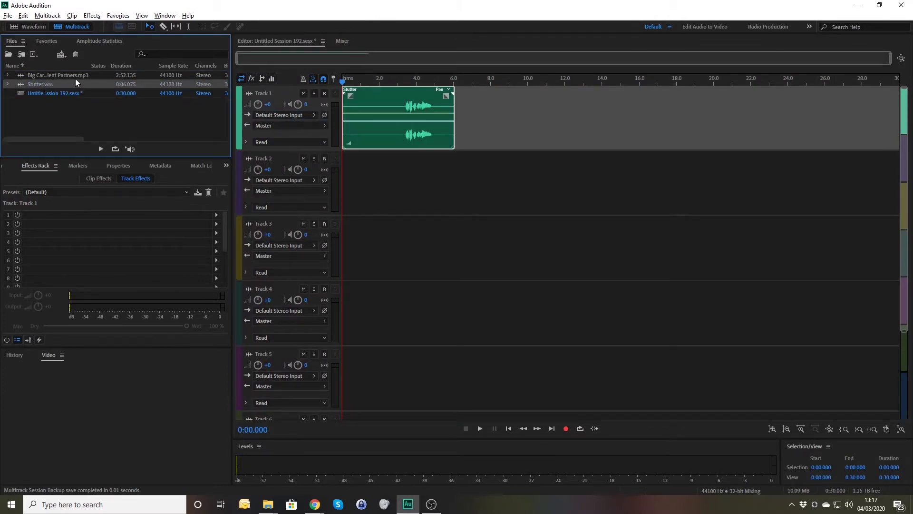
drag(73, 77, 306, 171)
click(375, 109)
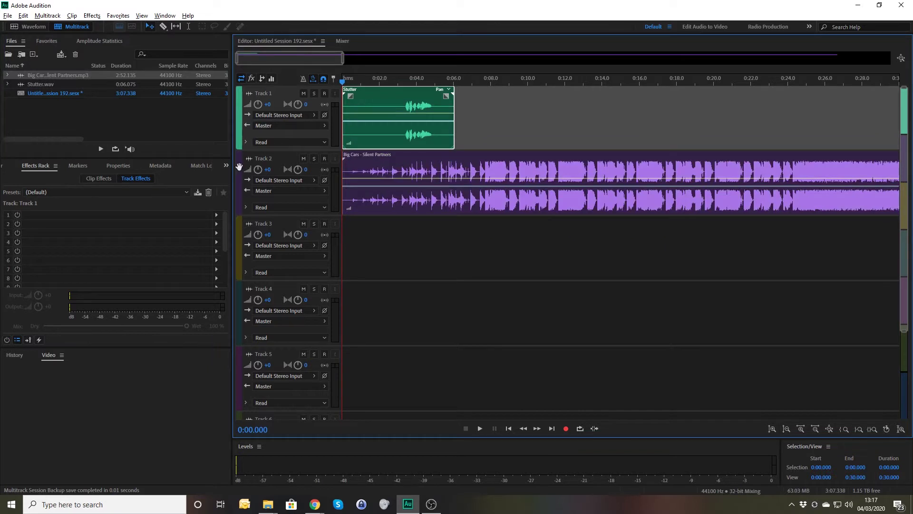
Load the Mark effects preset on Track 1 and preview both tracks together
click(167, 192)
click(219, 268)
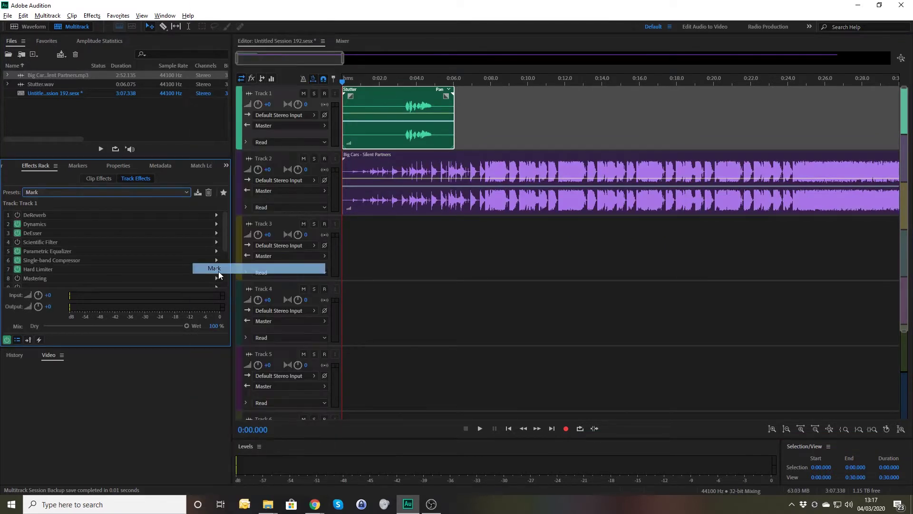
click(364, 84)
key(space)
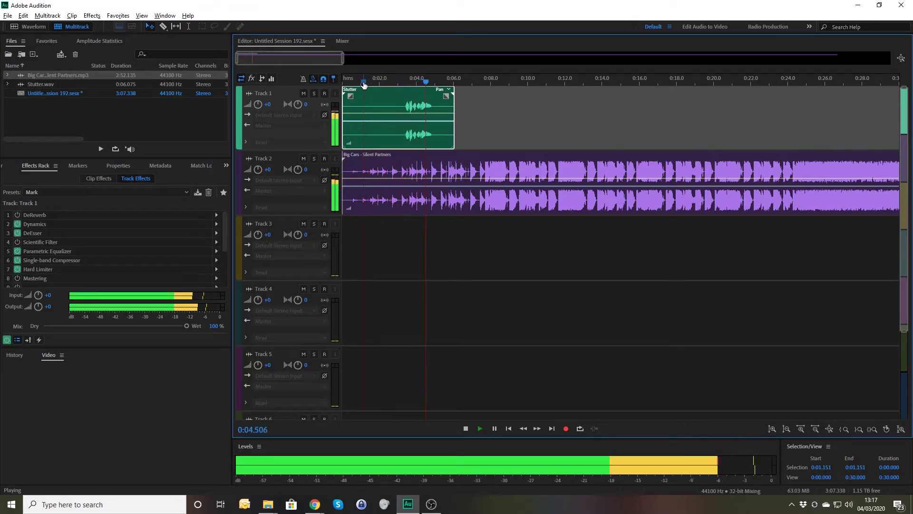
key(space)
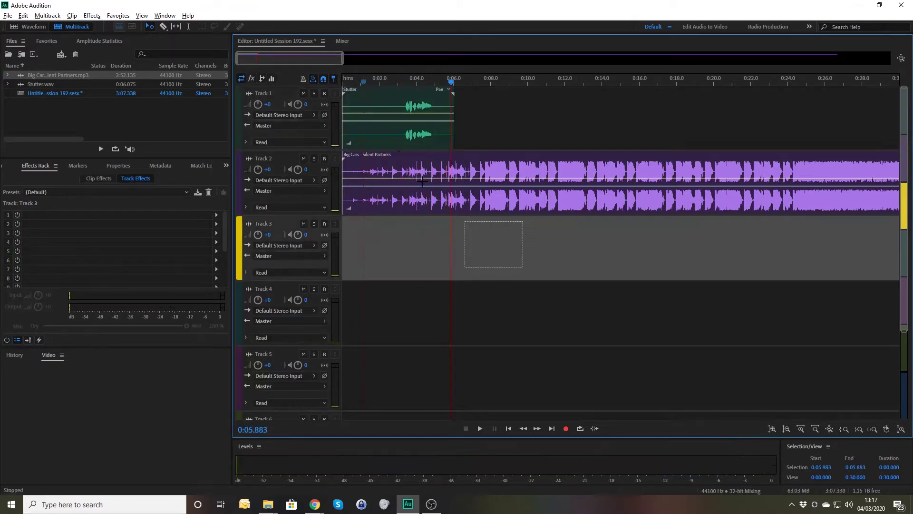
Match clip loudness, giving Stutter 4.6 dB and Big Cars -6.7 dB
right_click(396, 144)
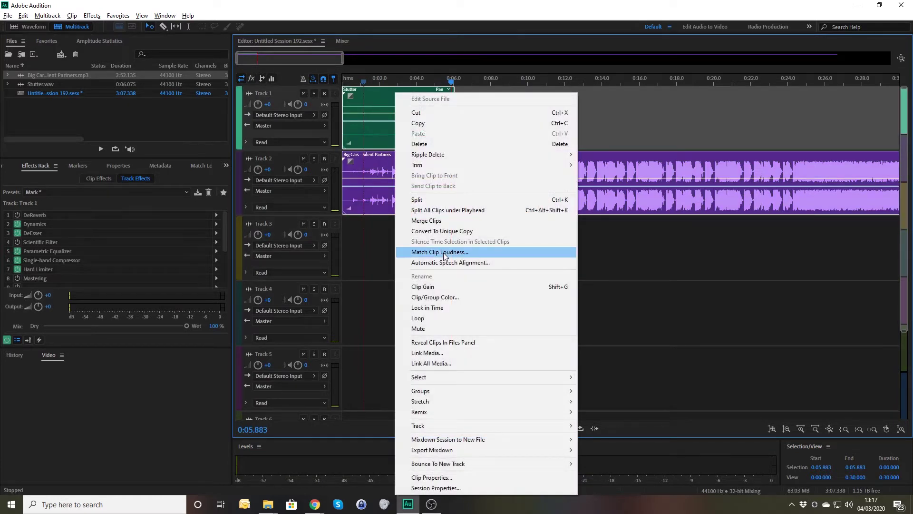
click(445, 251)
click(473, 276)
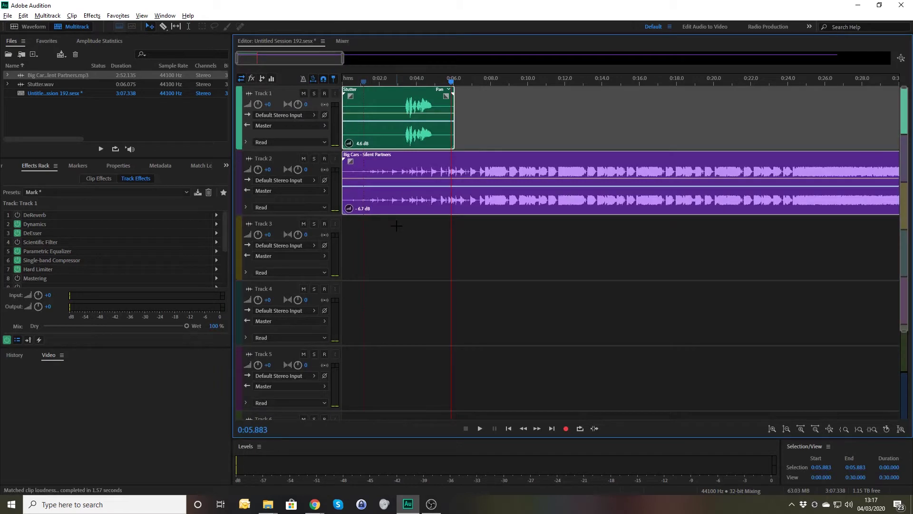
Audition the music around 0:07.1–0:08.488 and undo an accidental clip move
click(476, 87)
key(space)
key(=)
key(=)
key(=)
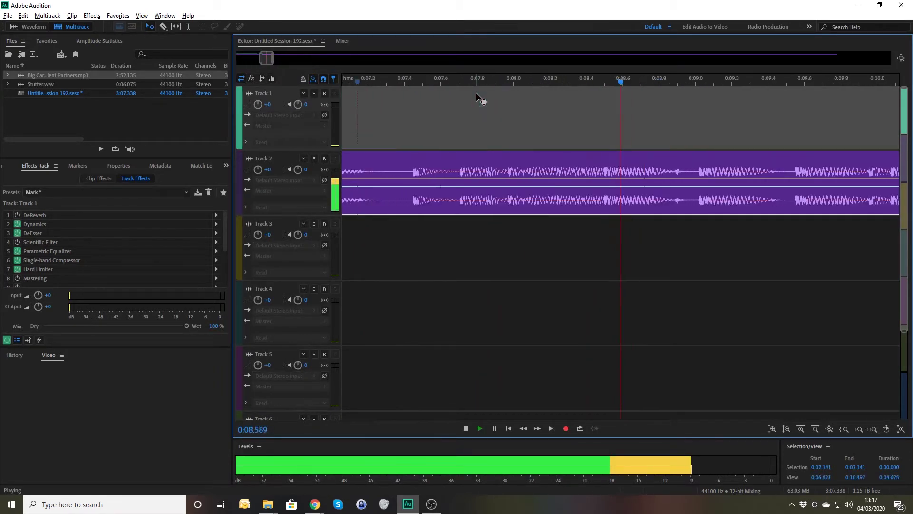
key(space)
click(602, 85)
key(space)
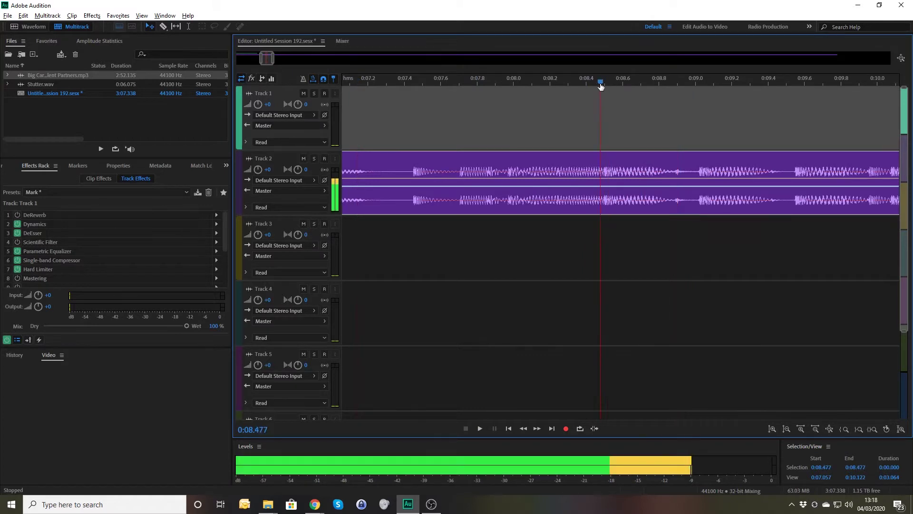
key(space)
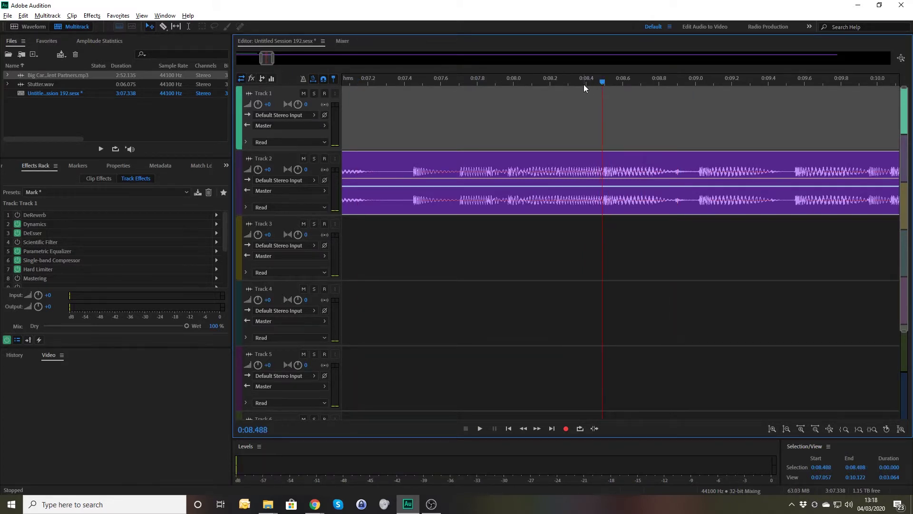
scroll(574, 81, down, 5)
key(ctrl+z)
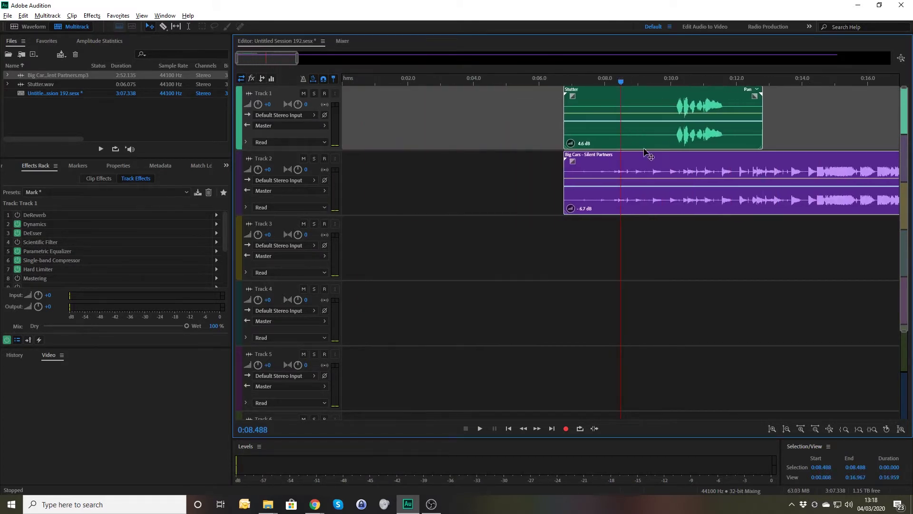
key(ctrl+z)
key(ctrl+z)
click(418, 224)
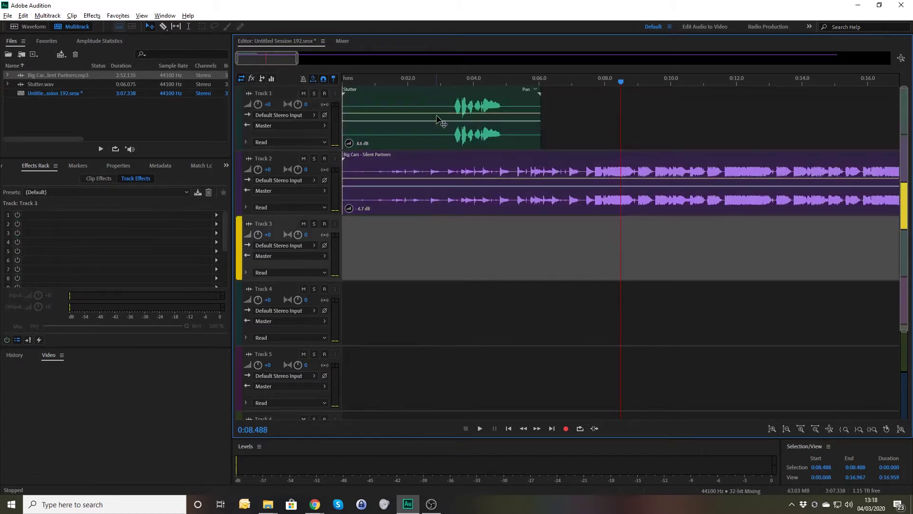
Move the Stutter clip to about 0:08.7 and preview its start
drag(437, 114, 724, 132)
scroll(680, 122, up, 5)
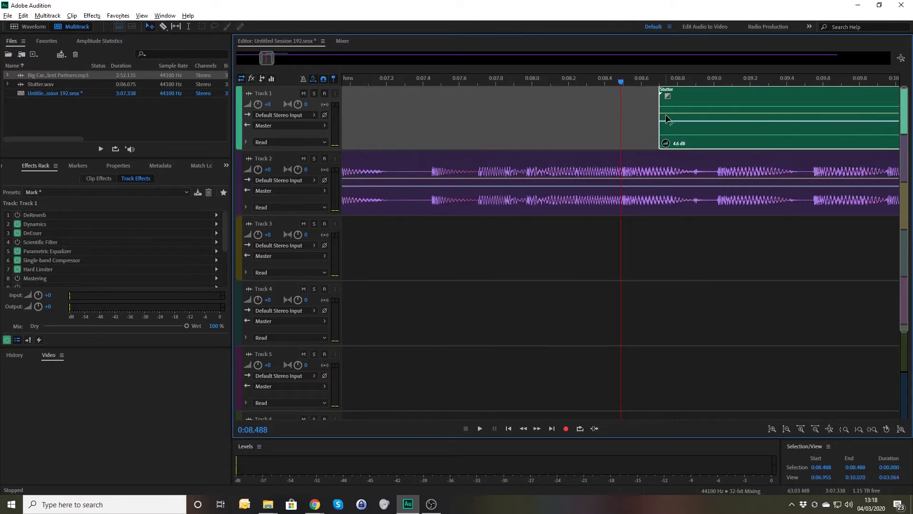
scroll(666, 118, up, 2)
key(space)
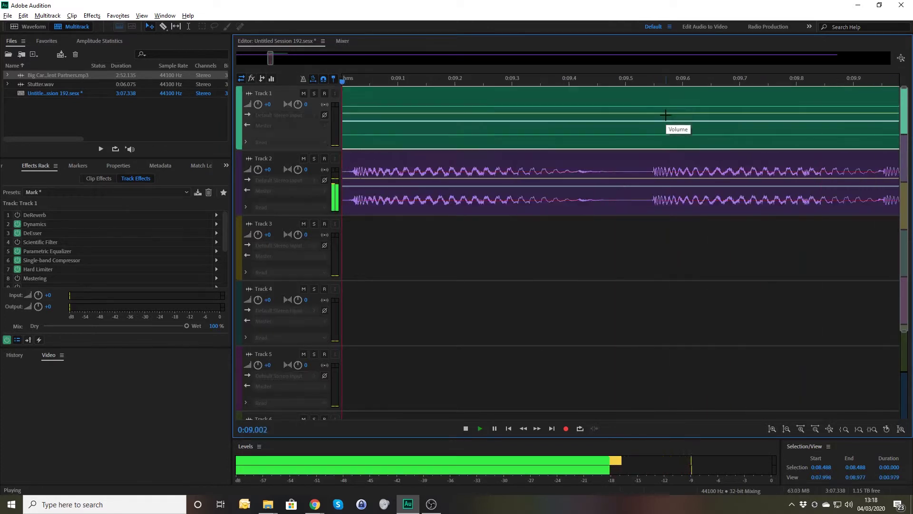
key(space)
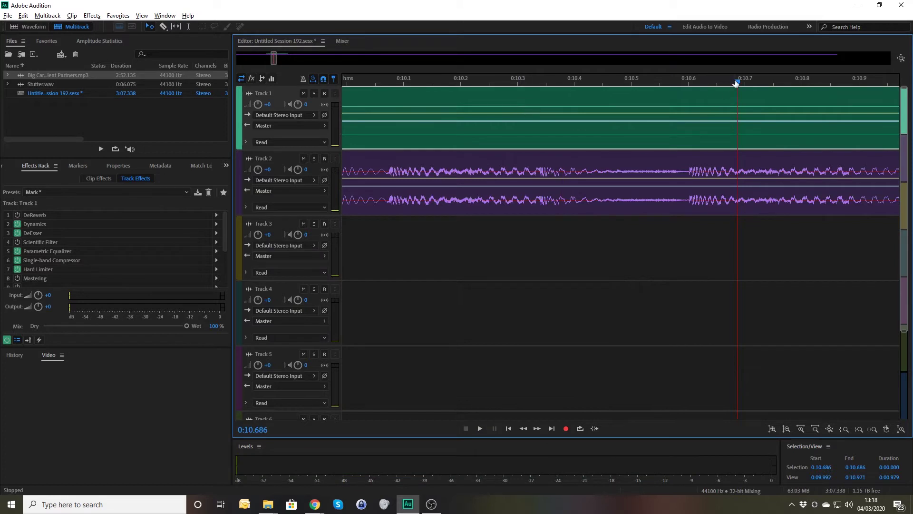
Snap the Stutter clip's onset to the beat at 0:10.598 and check it against the music
drag(737, 85, 687, 84)
key(minus)
key(minus)
key(minus)
key(minus)
key(minus)
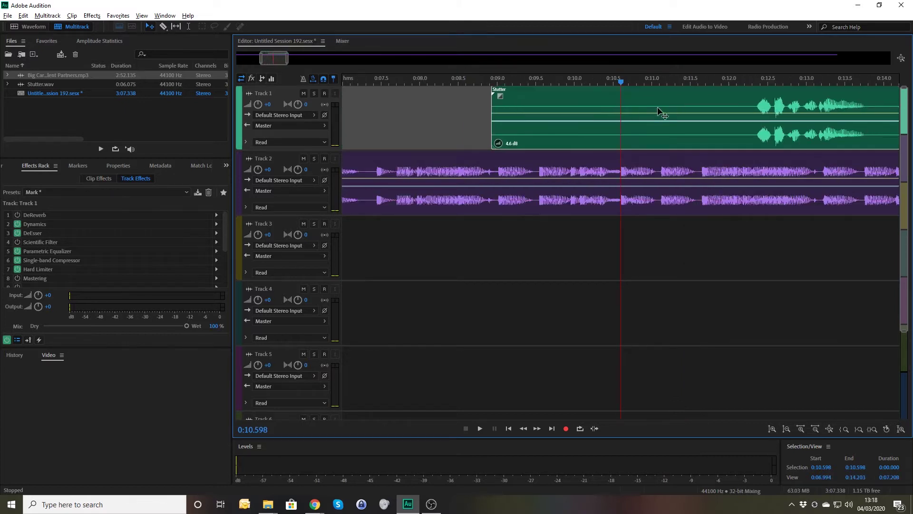
drag(554, 115, 529, 114)
key(equal)
key(equal)
key(equal)
key(equal)
key(equal)
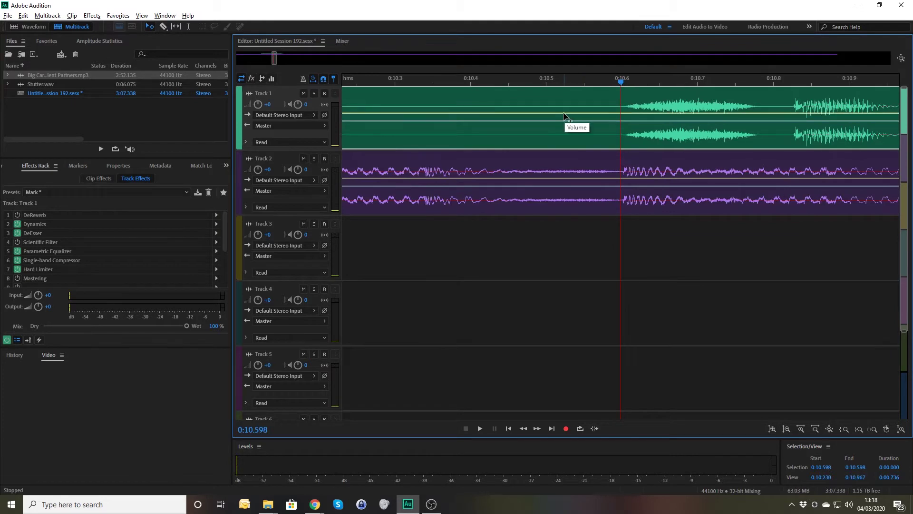
drag(598, 101, 538, 101)
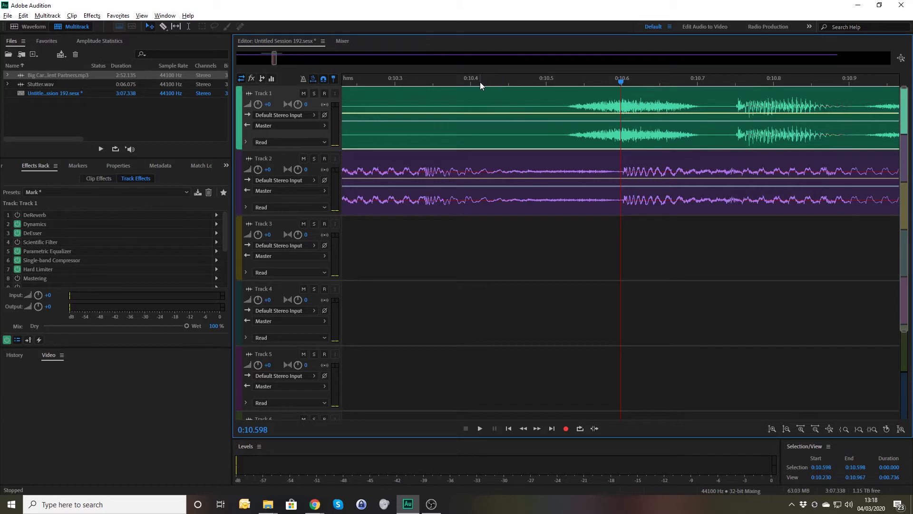
key(space)
key(space)
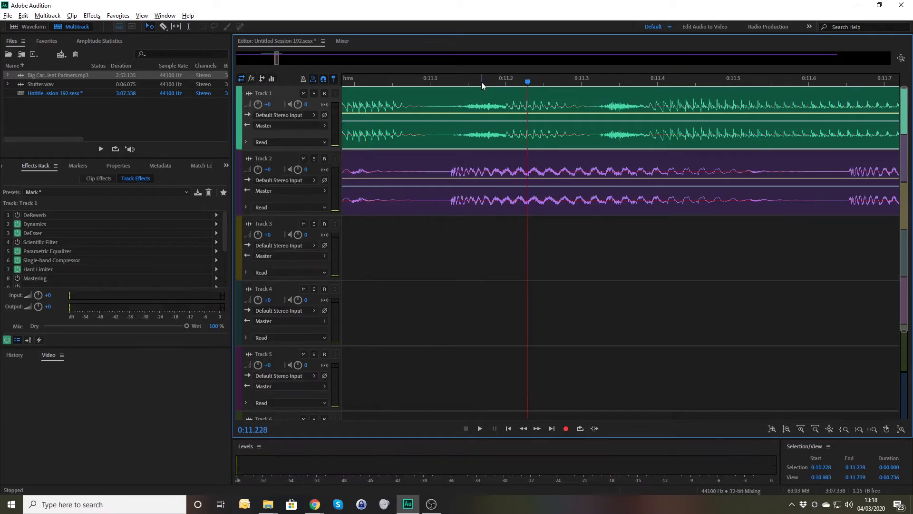
scroll(482, 84, down, 6)
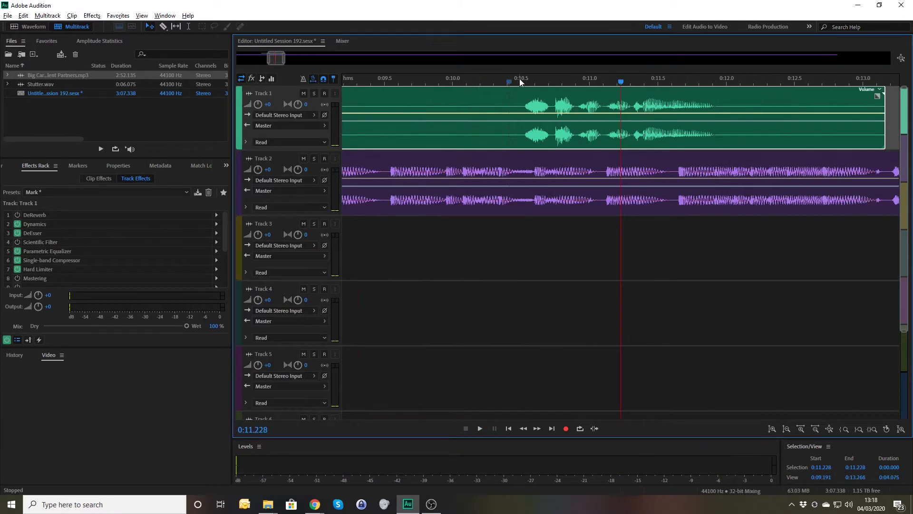
Split the Stutter clip at 0:10.509 and delete the piece before the cut
click(521, 82)
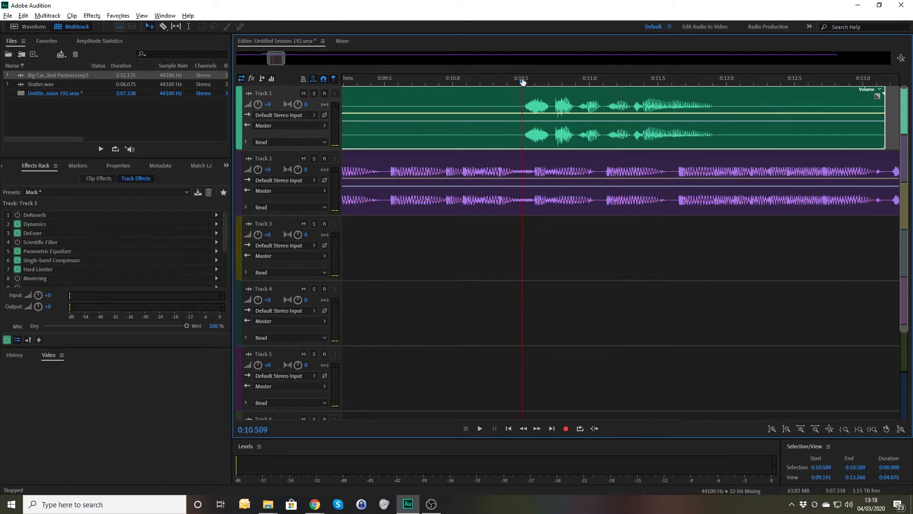
key(ctrl+k)
click(497, 109)
key(Delete)
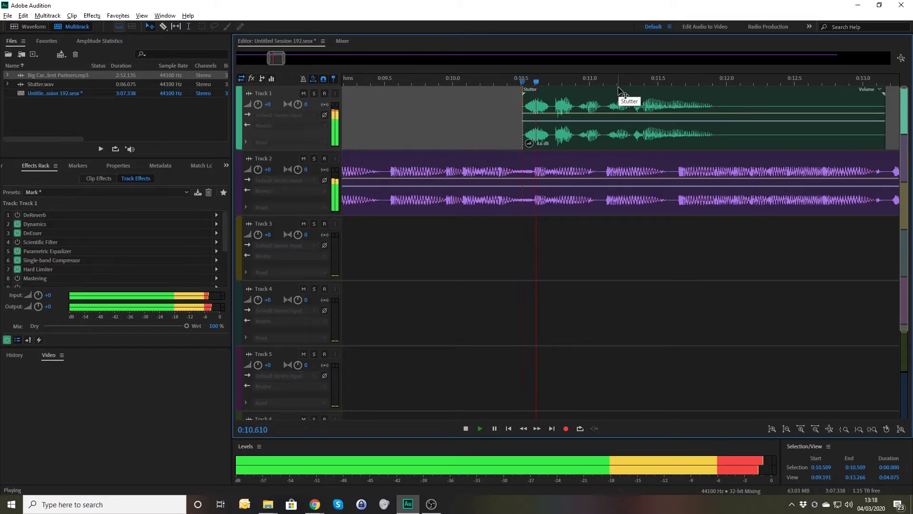
Split the clip at 0:10.902 and carry its short first piece earlier on Track 1
click(573, 82)
click(576, 81)
click(594, 102)
key(ctrl+k)
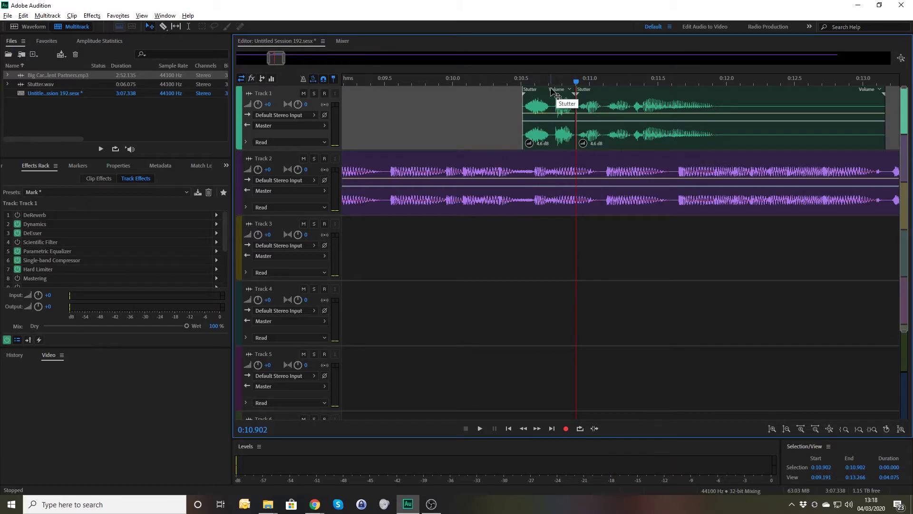
drag(561, 97, 677, 134)
Copy the first fragment to about 0:08.5, preview from 0:07.623, and nudge it slightly earlier
click(716, 137)
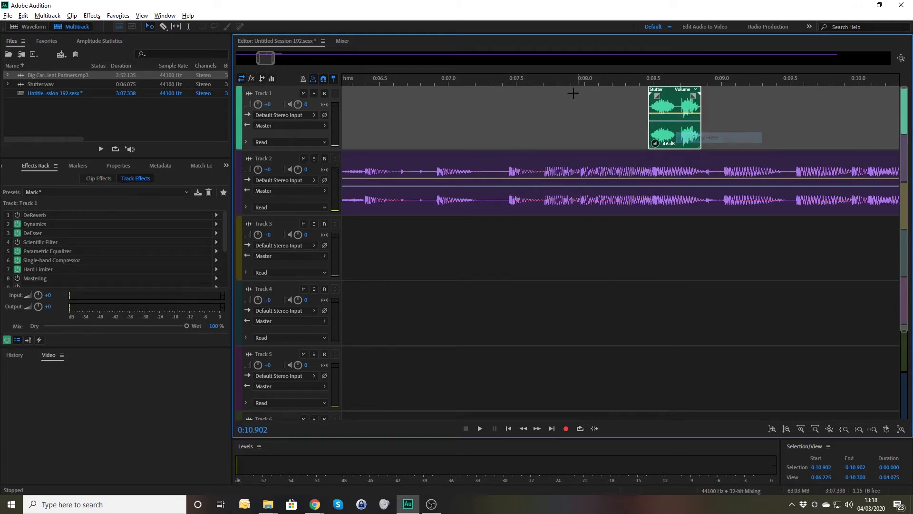
click(534, 87)
key(space)
key(space)
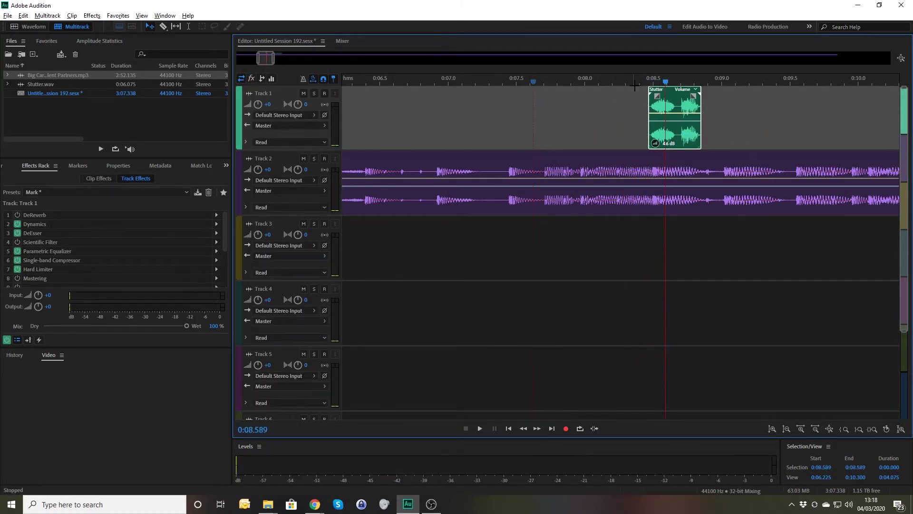
scroll(636, 95, up, 6)
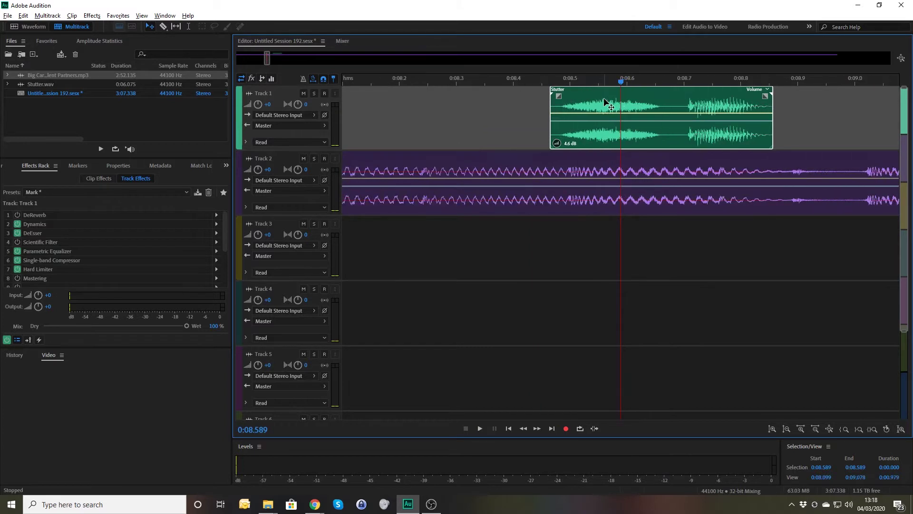
drag(577, 107, 576, 107)
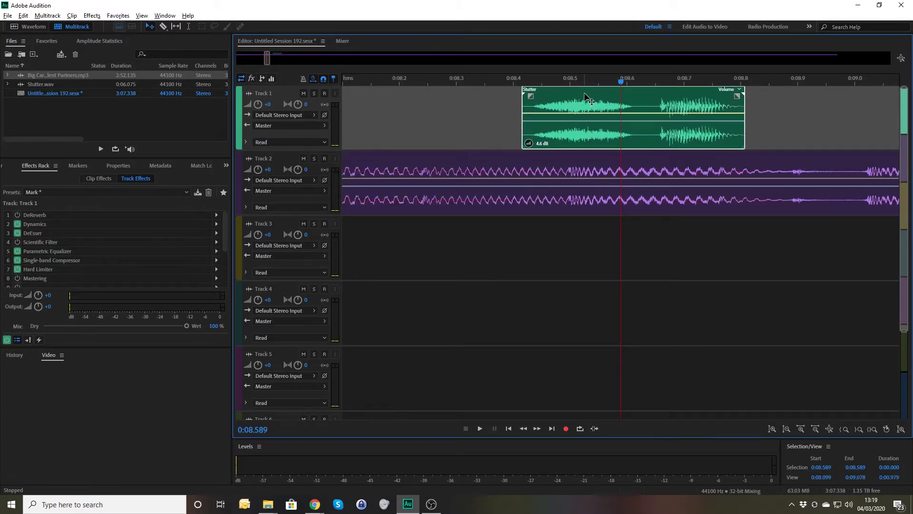
Place Stutter copies at 0:08.93 and about 0:09.5 on Track 1
drag(589, 99, 880, 135)
click(854, 137)
key(minus)
key(minus)
key(minus)
key(minus)
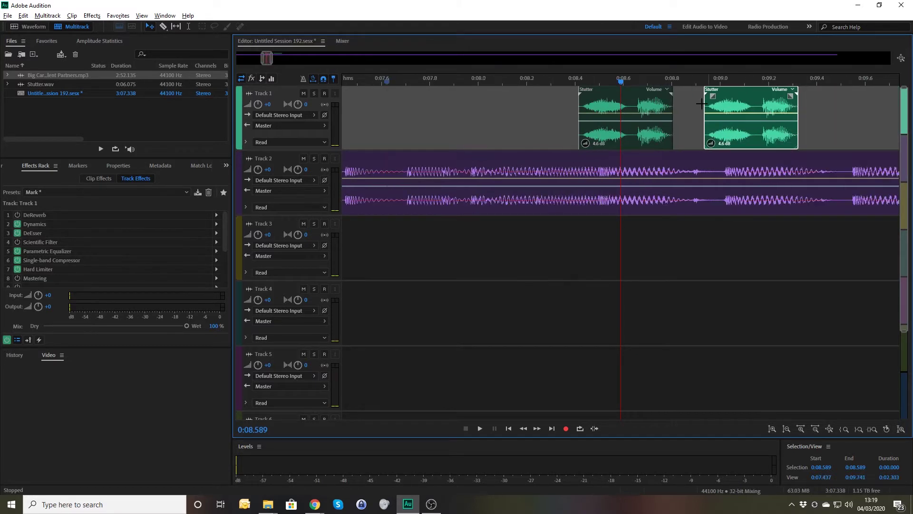
drag(672, 92, 729, 104)
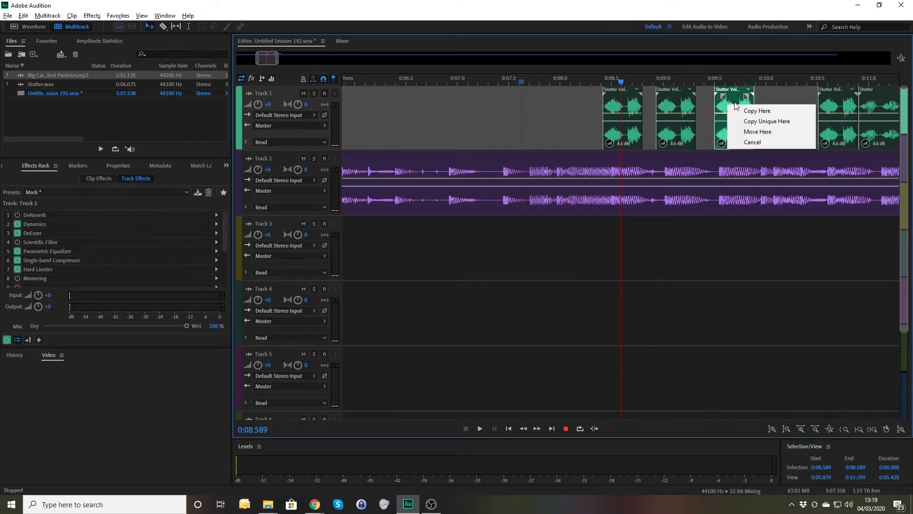
click(759, 110)
Add another Stutter copy at 0:10.0 and preview the stutter from 0:08.329
key(equal)
key(equal)
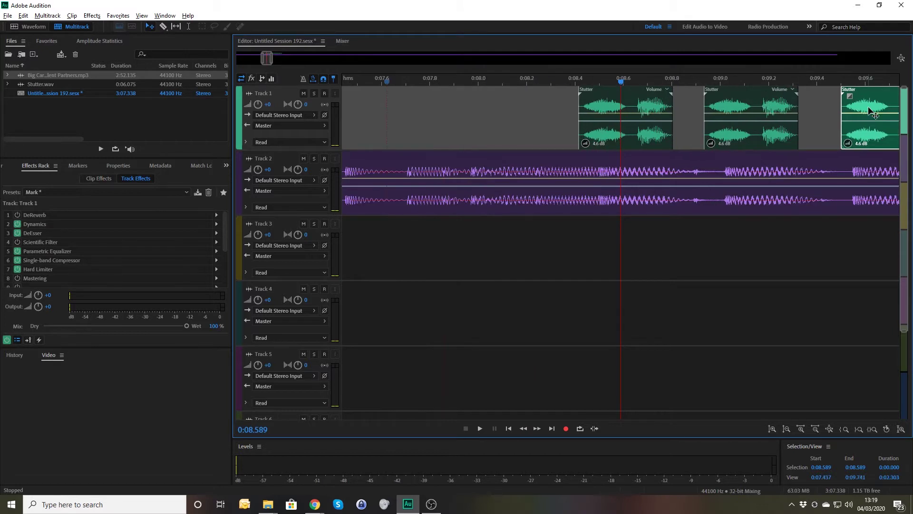
drag(859, 110, 863, 110)
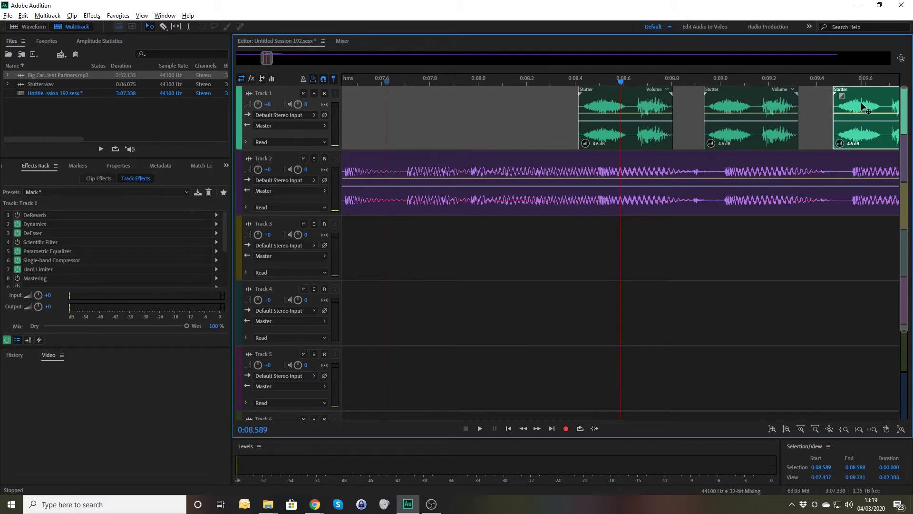
drag(871, 98, 795, 106)
click(811, 111)
click(361, 83)
key(space)
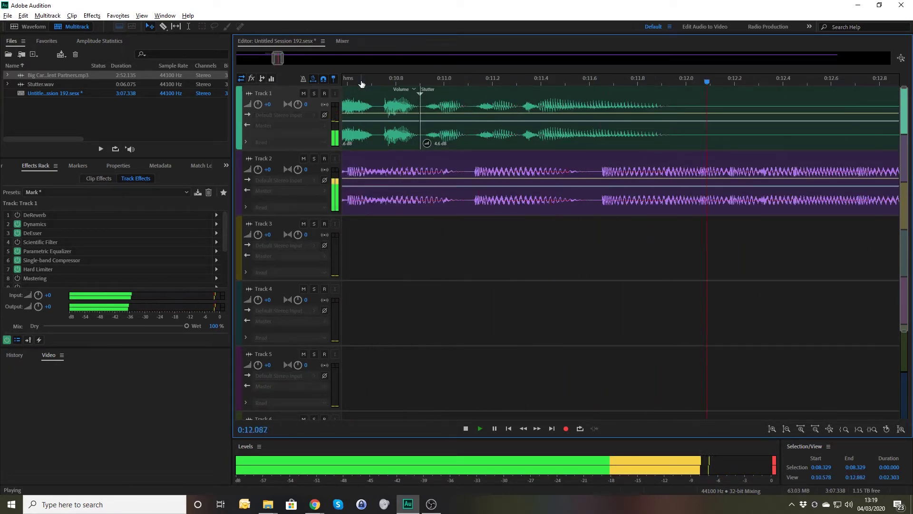
key(space)
key(minus)
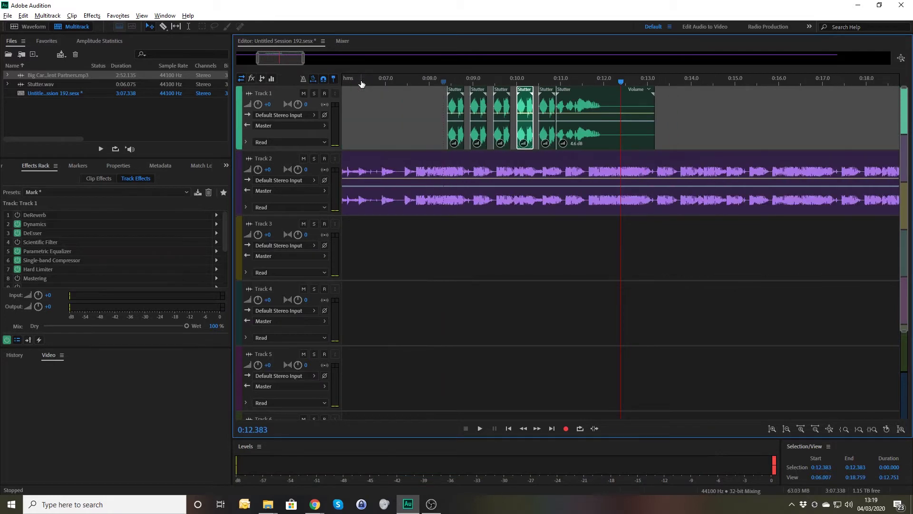
click(425, 82)
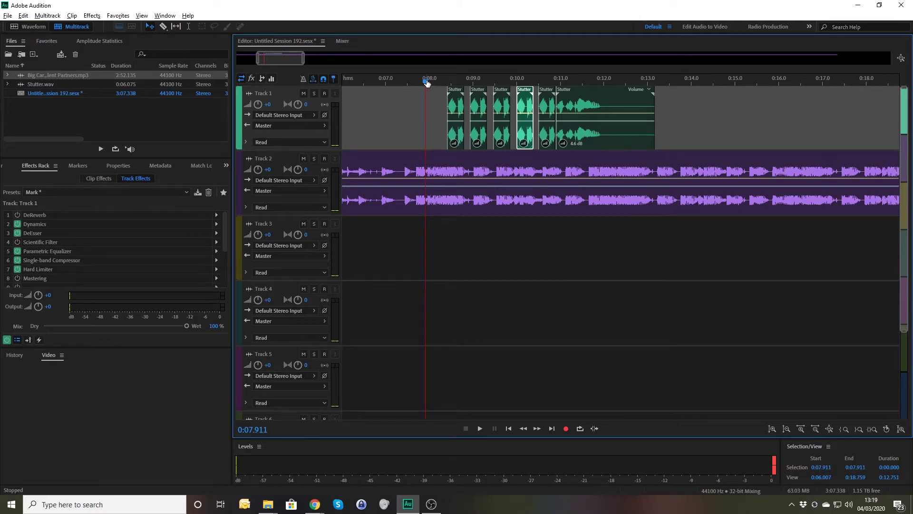
key(space)
key(space)
click(425, 82)
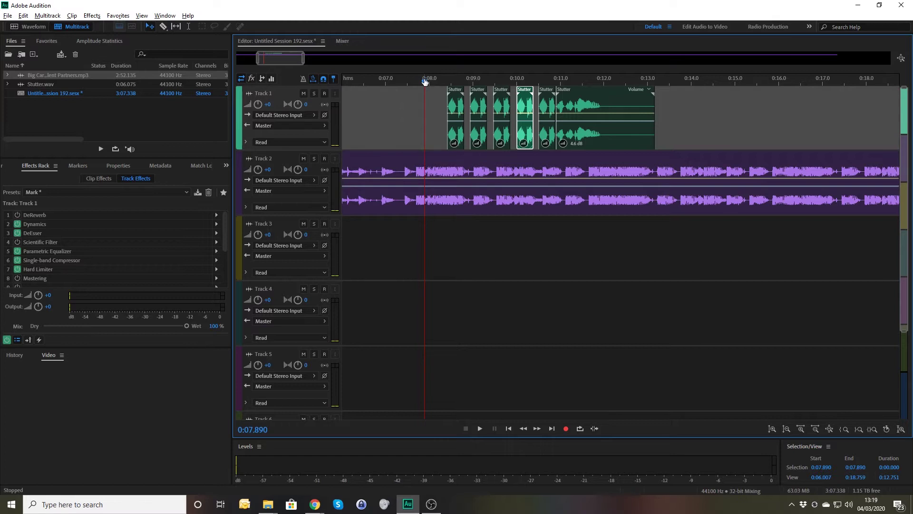
key(space)
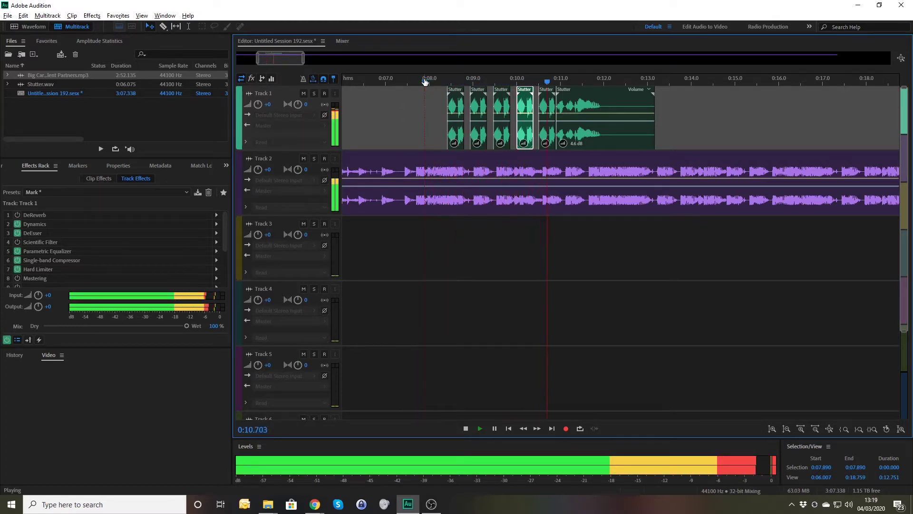
key(space)
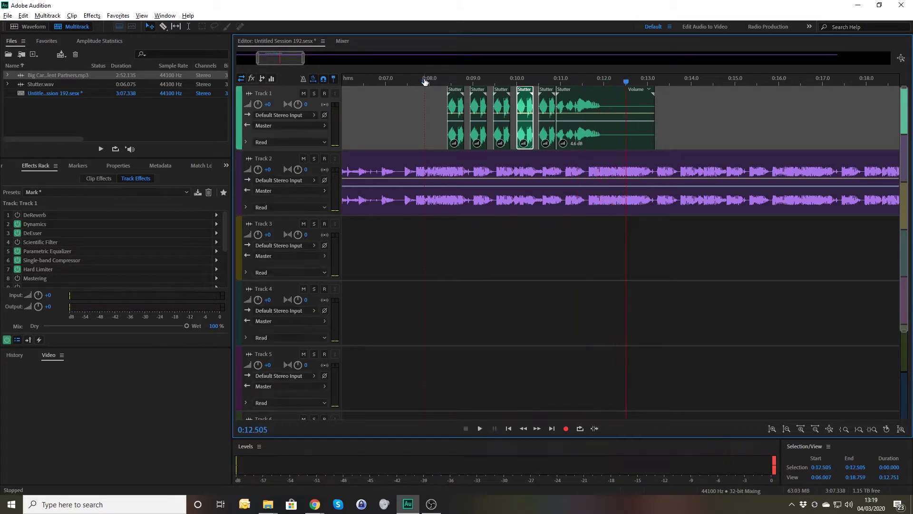
key(equal)
key(equal)
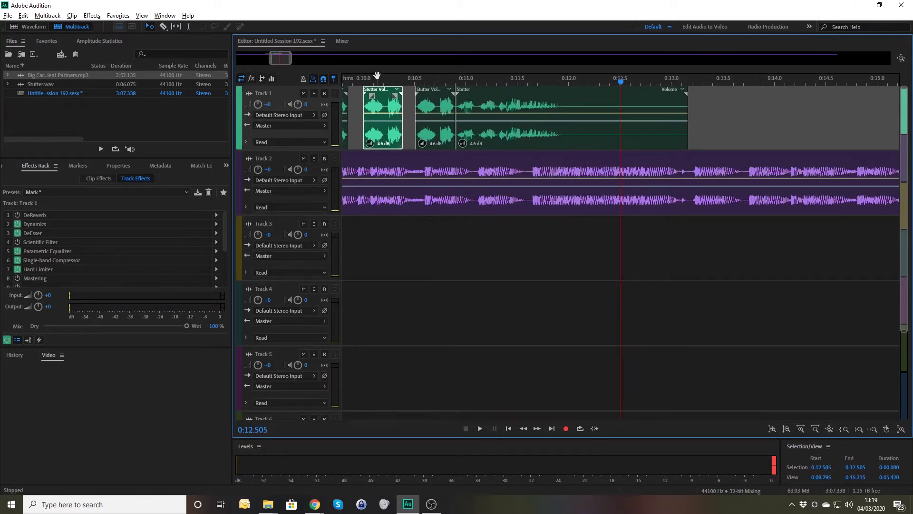
Trim the 0:10.0 Stutter clip, copy it to around 0:10.3, and preview the run
drag(377, 82, 451, 83)
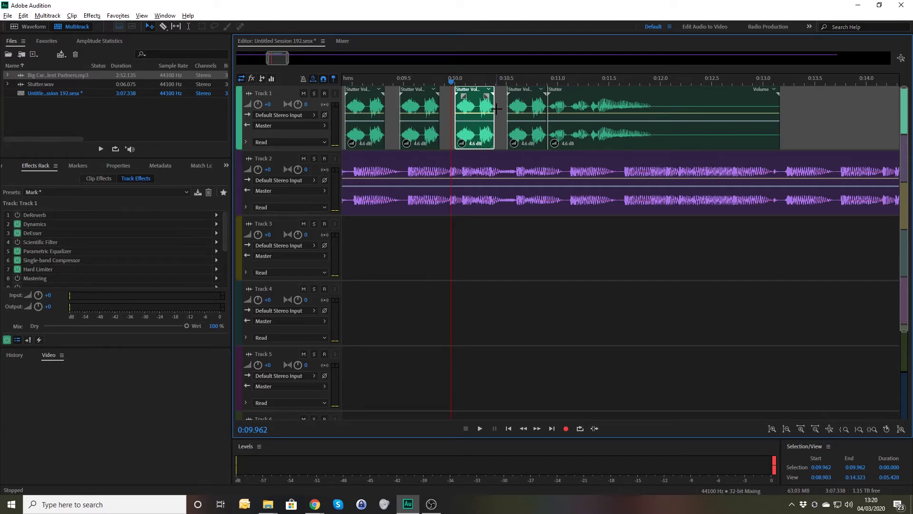
drag(495, 109, 485, 90)
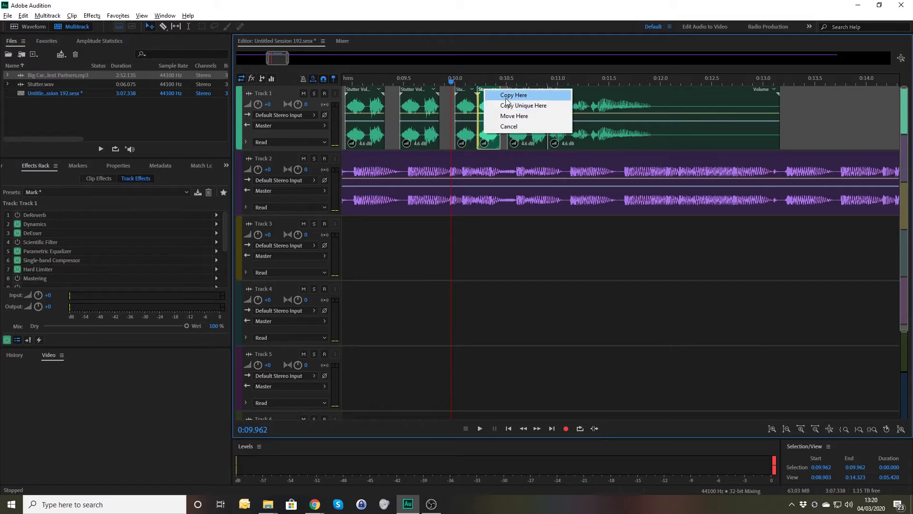
click(506, 96)
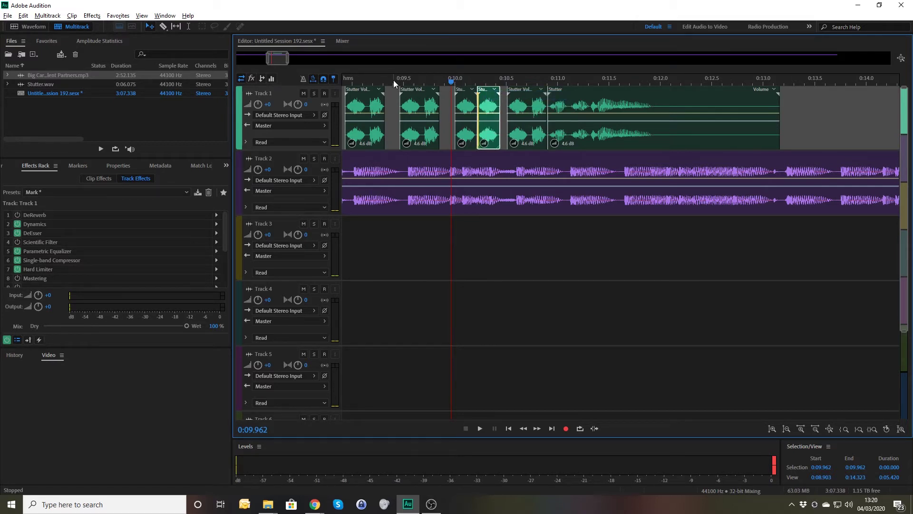
drag(393, 83, 470, 81)
key(space)
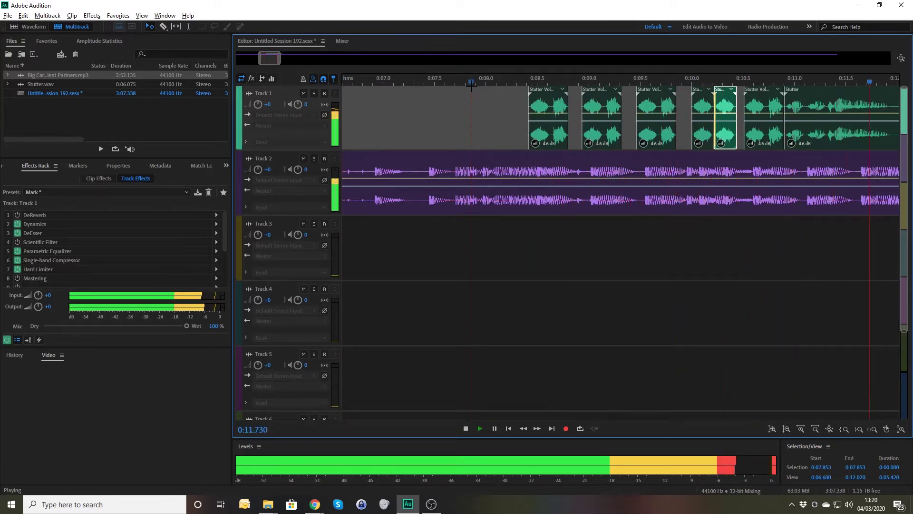
key(space)
key(minus)
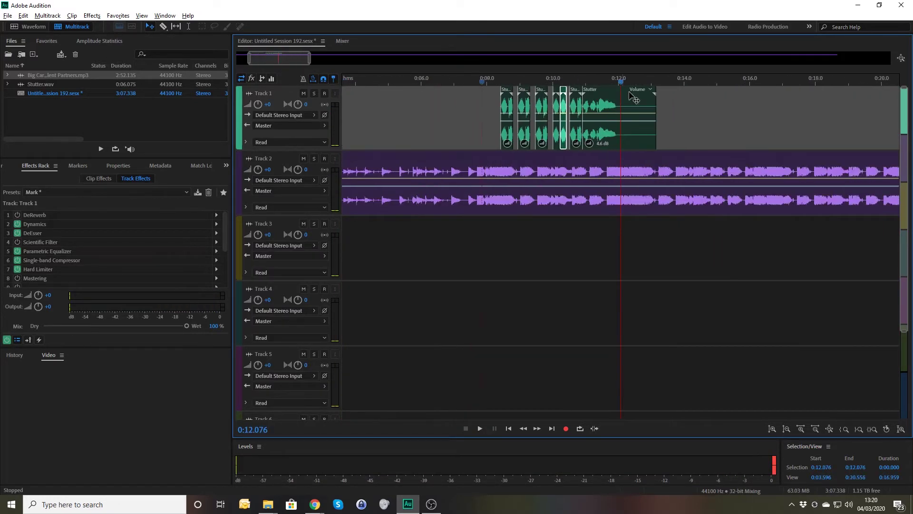
Undo the nudge, time-stretch a Stutter clip to 51%, copy it near 0:10.25, and preview from 0:08.343
key(ctrl+z)
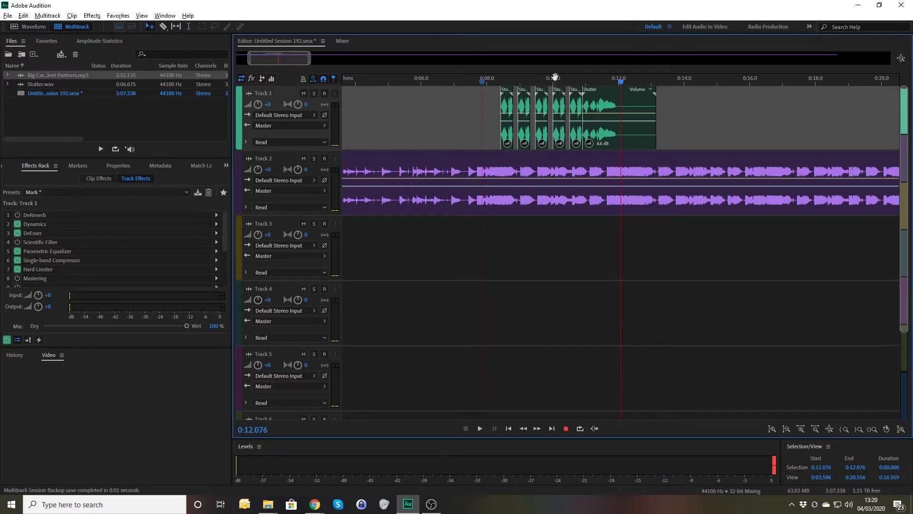
click(548, 85)
key(equal)
key(equal)
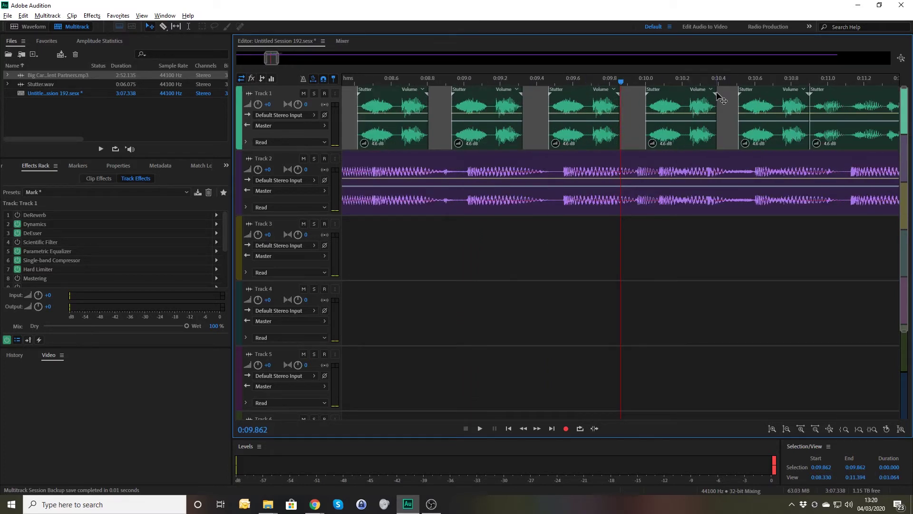
mouse_move(718, 99)
mouse_down()
mouse_move(665, 97)
mouse_move(701, 95)
mouse_up()
click(698, 96)
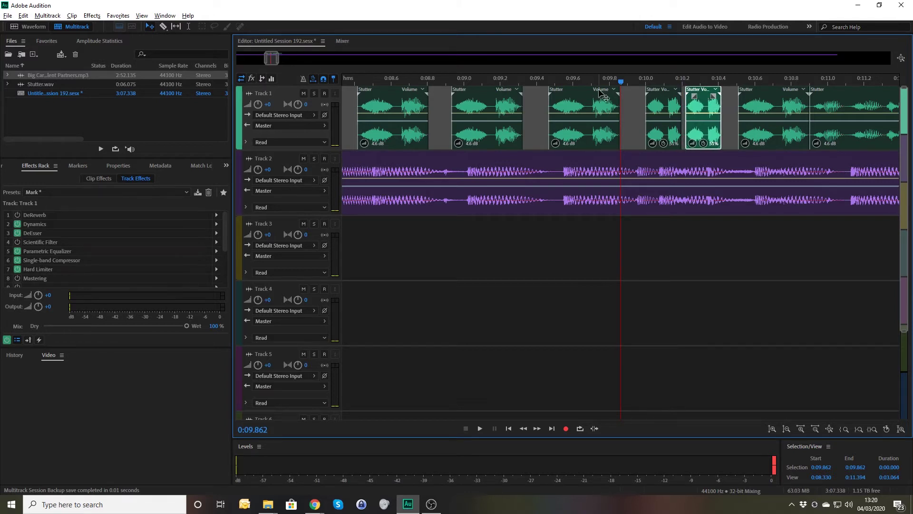
click(344, 81)
key(space)
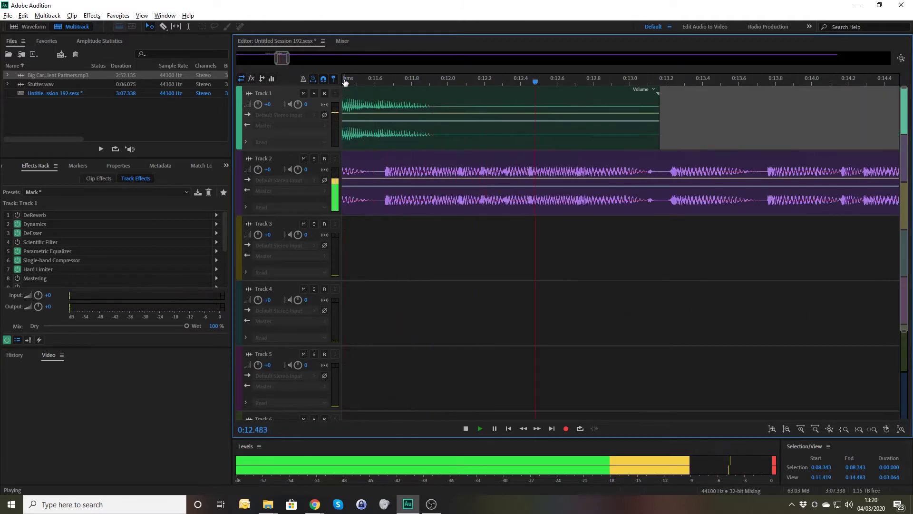
key(space)
scroll(346, 82, down, 10)
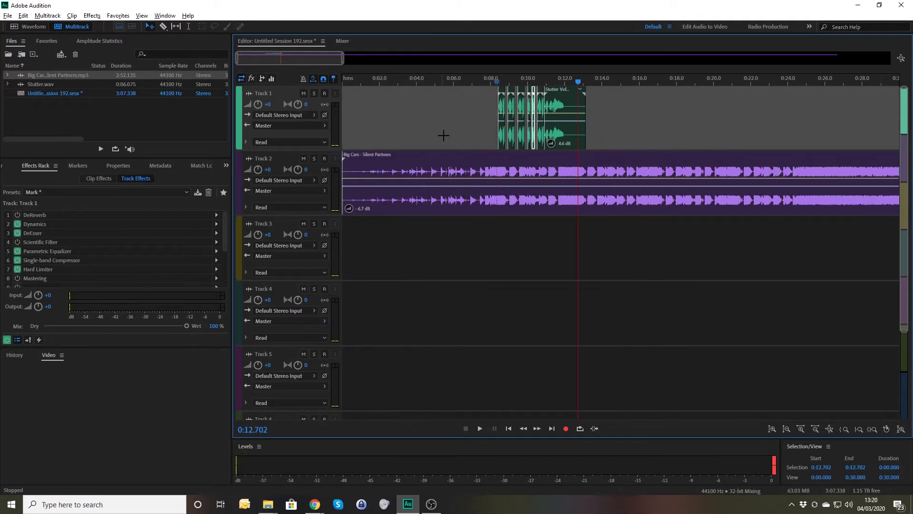
Mute the Big Cars music on Track 2 and mix the whole session down to a new file
click(303, 159)
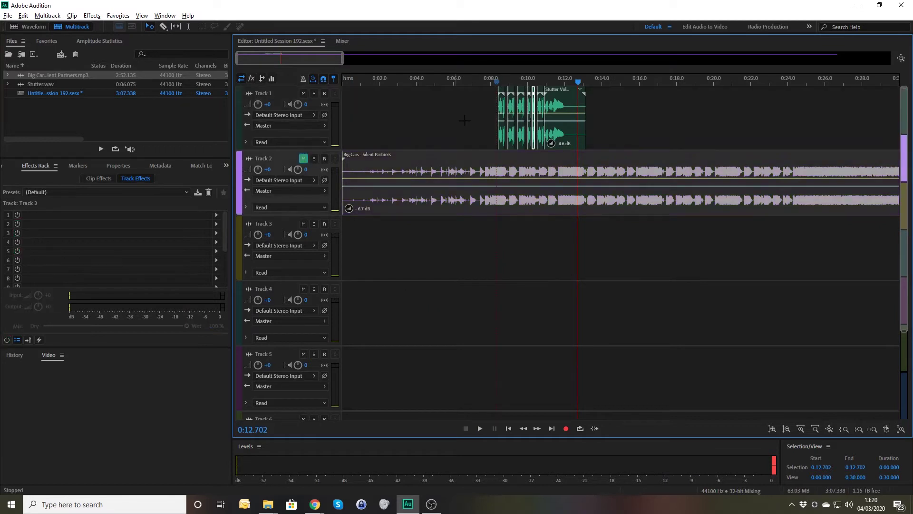
right_click(636, 117)
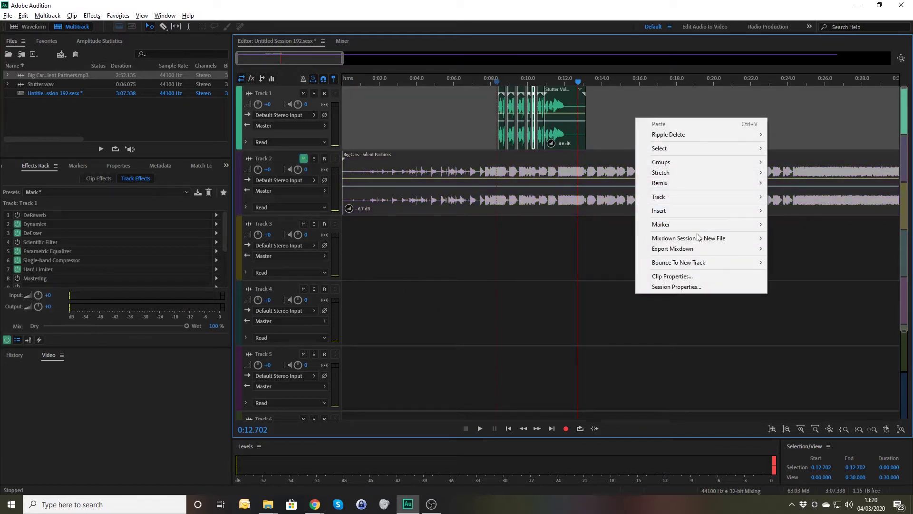
mouse_move(699, 238)
click(798, 248)
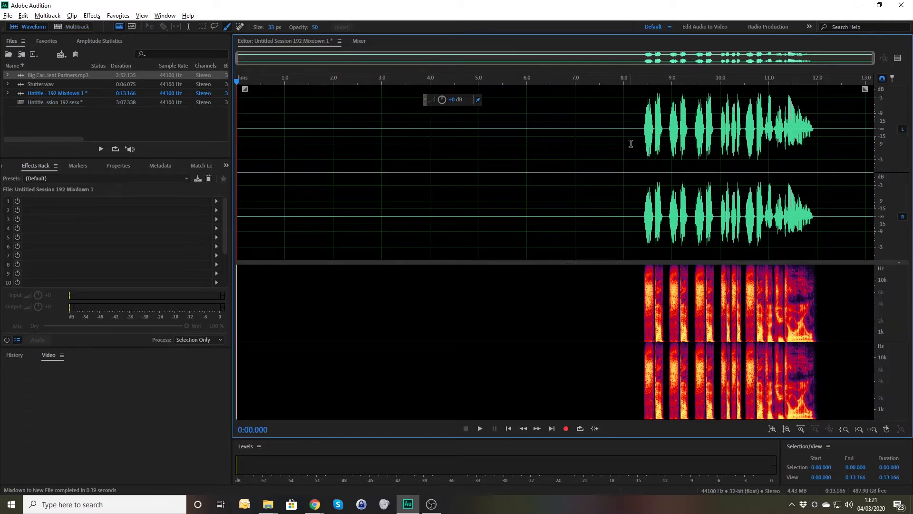
Delete the silent lead-in from Mixdown 1, leaving 0:05.021, and play the jingle
drag(630, 143, 237, 143)
key(Delete)
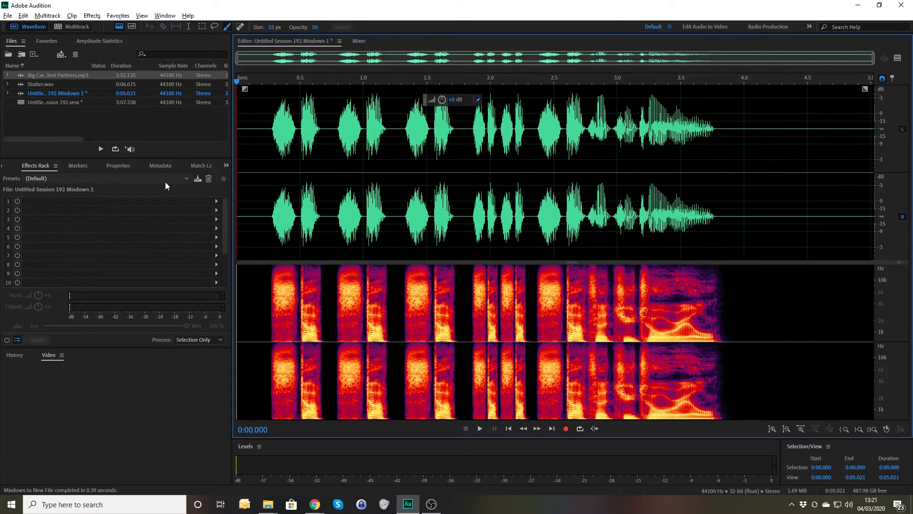
click(243, 141)
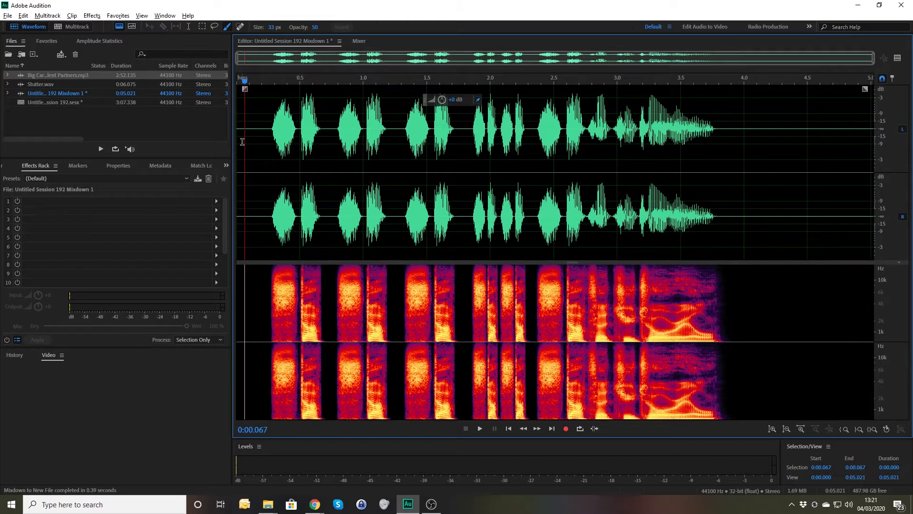
key(space)
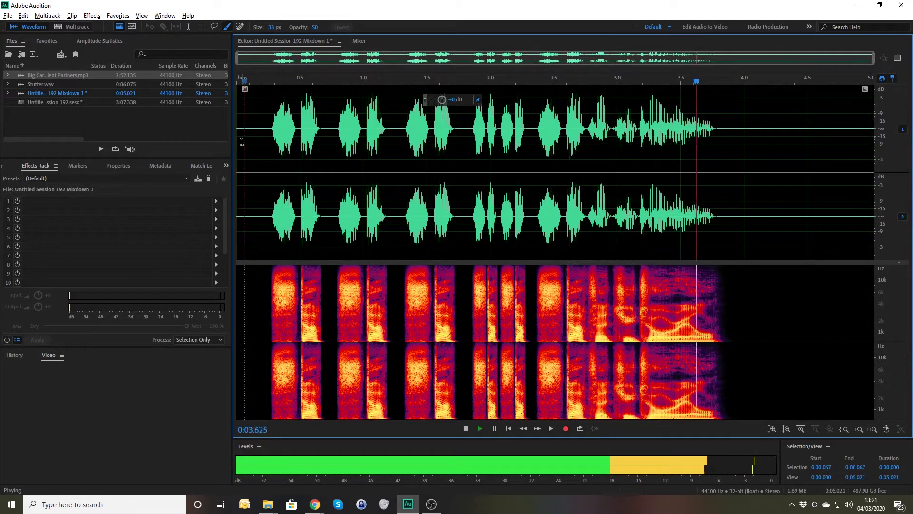
key(space)
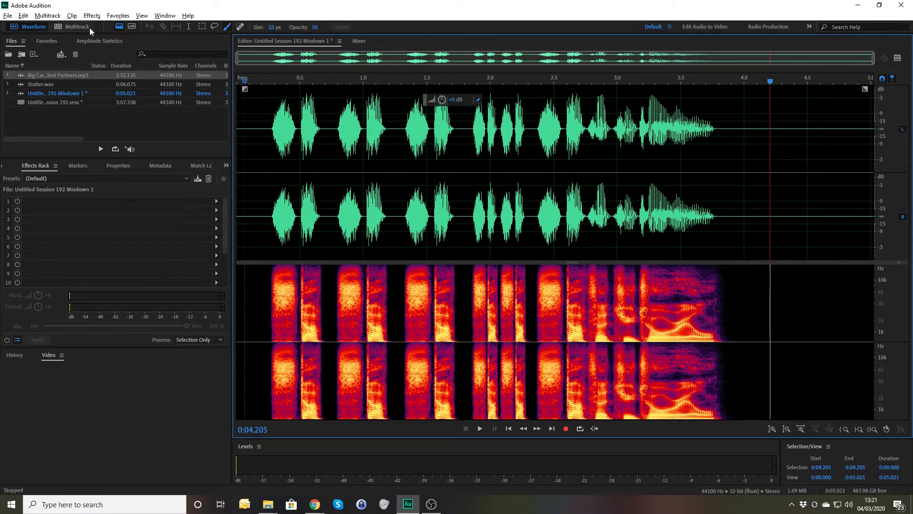
Add Time and Pitch > Pitch Shifter to slot 9 of Track 1's effects rack
click(73, 24)
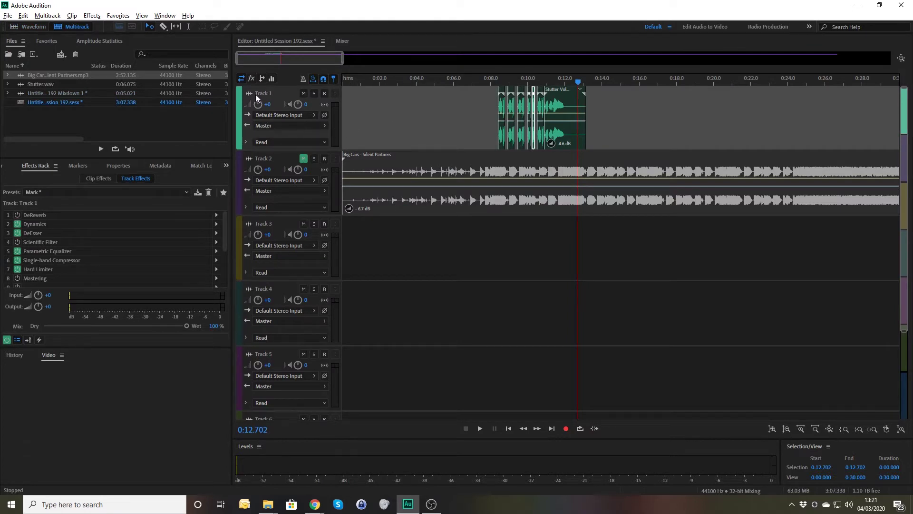
click(274, 89)
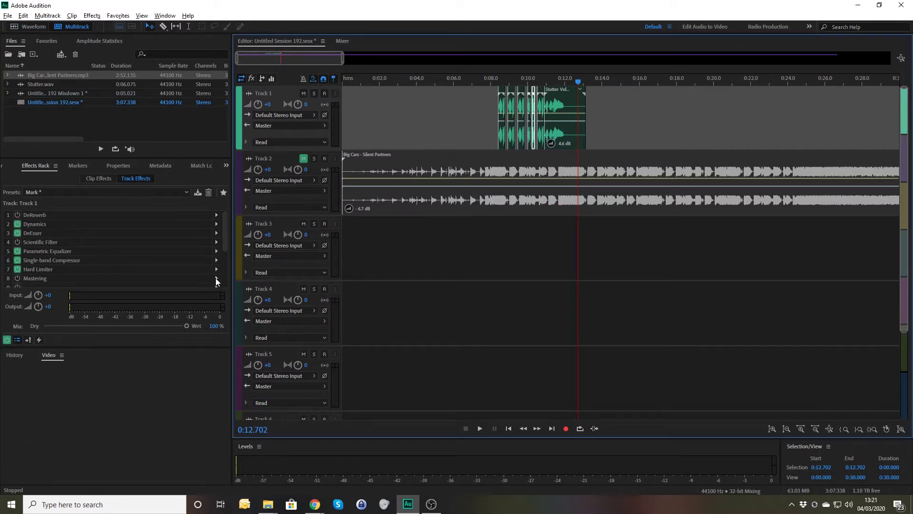
scroll(215, 279, down, 1)
click(217, 261)
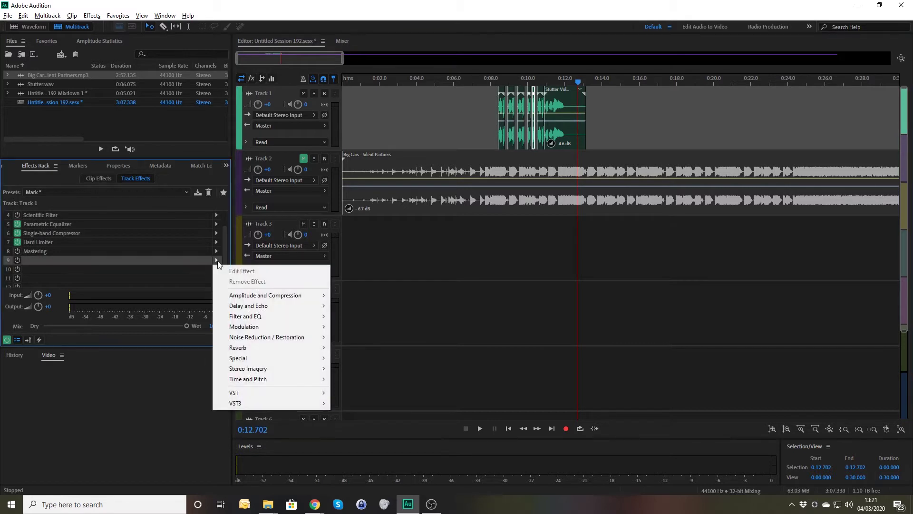
mouse_move(272, 376)
click(371, 389)
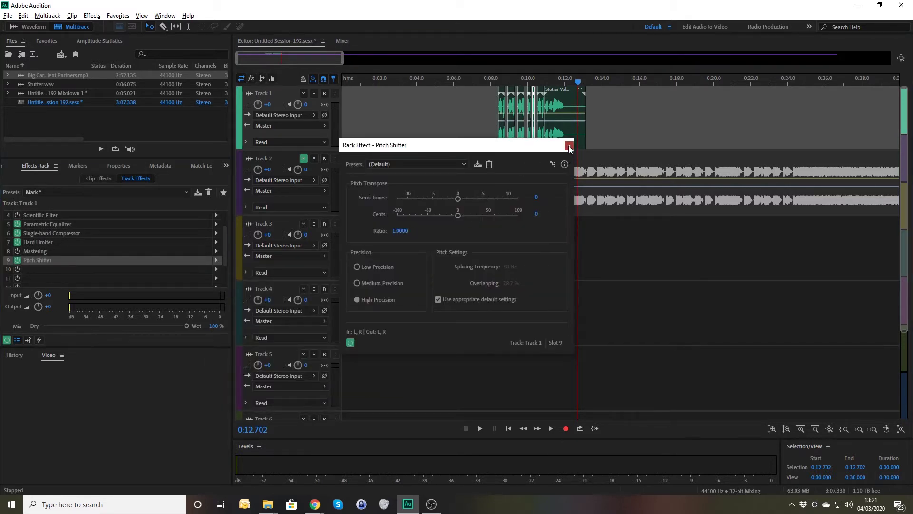
click(568, 146)
Show the Pitch Shifter Transpose Ratio envelope in Track 1's automation lane
click(246, 142)
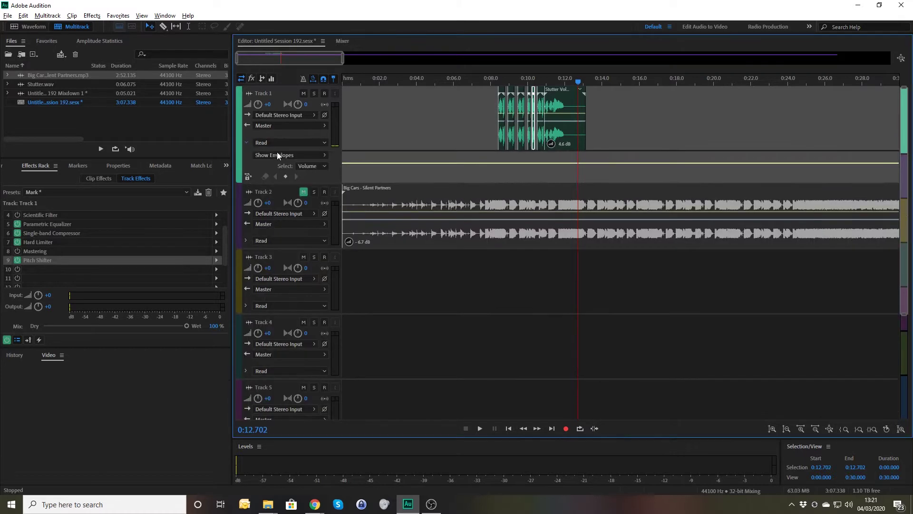
click(326, 153)
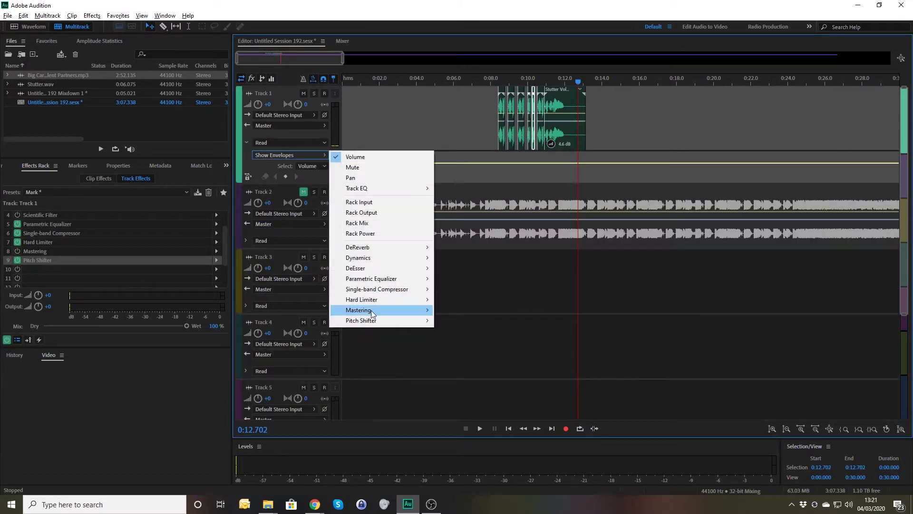
mouse_move(363, 320)
click(482, 319)
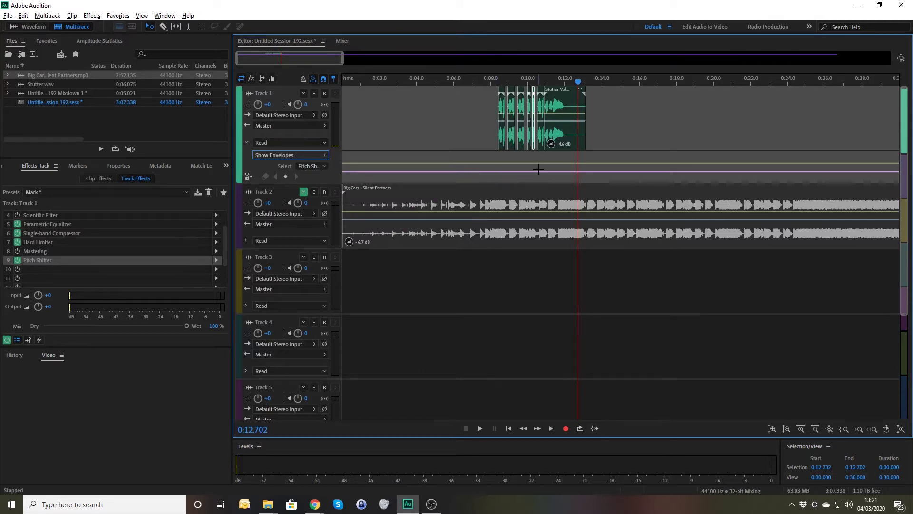
Add keyframes to Track 1's Pitch Shifter envelope, raise one toward 2.00, and preview
scroll(538, 169, up, 4)
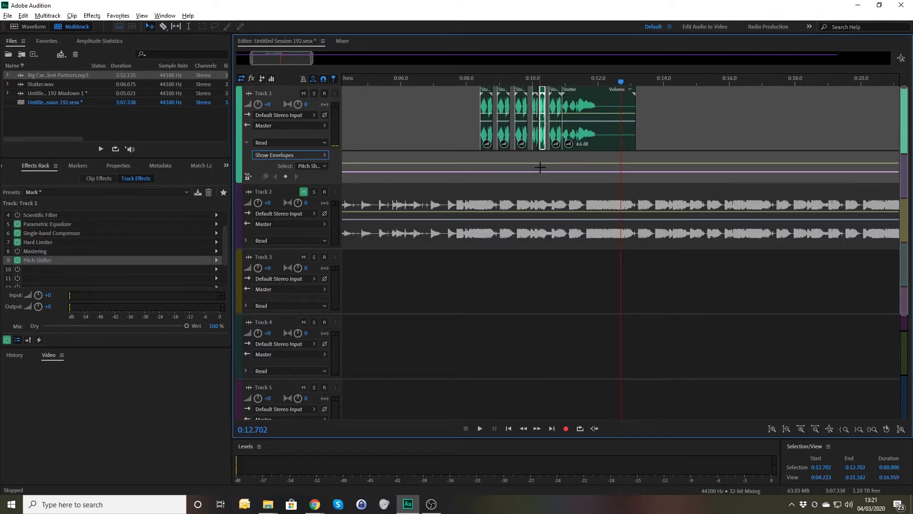
click(492, 172)
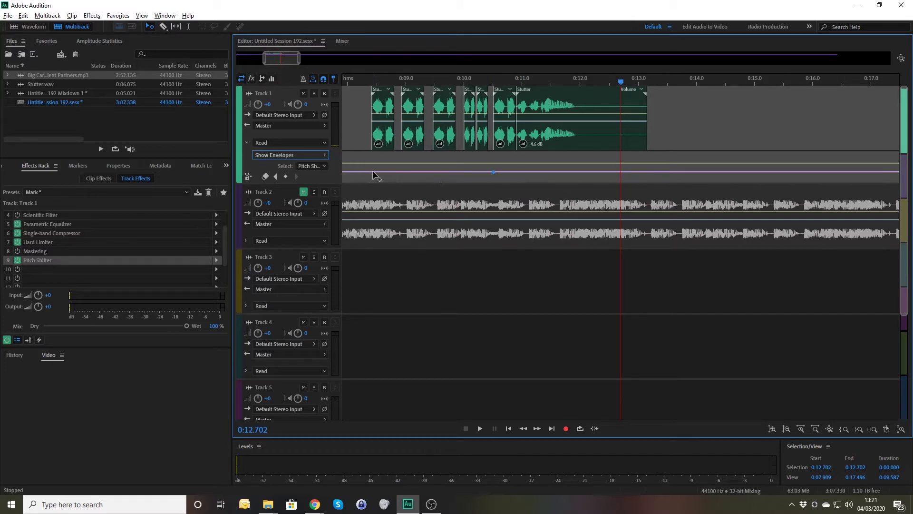
drag(373, 172, 372, 152)
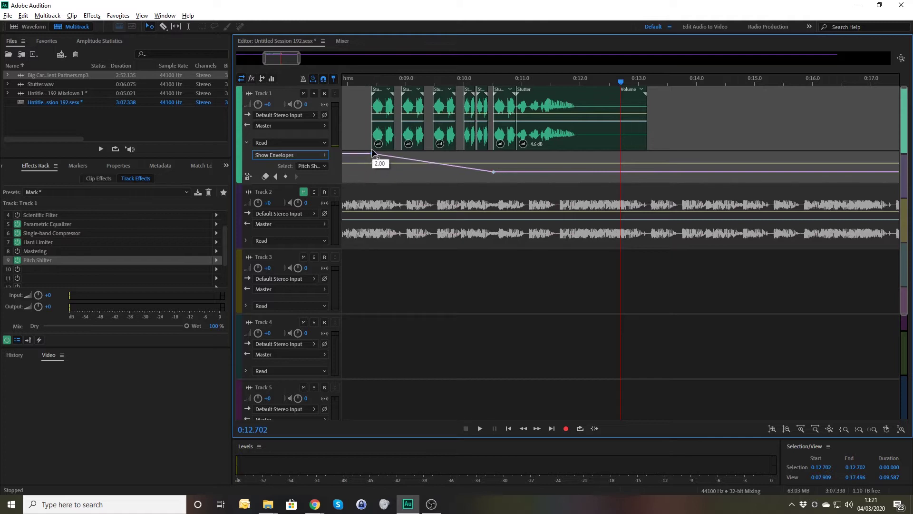
click(357, 81)
key(space)
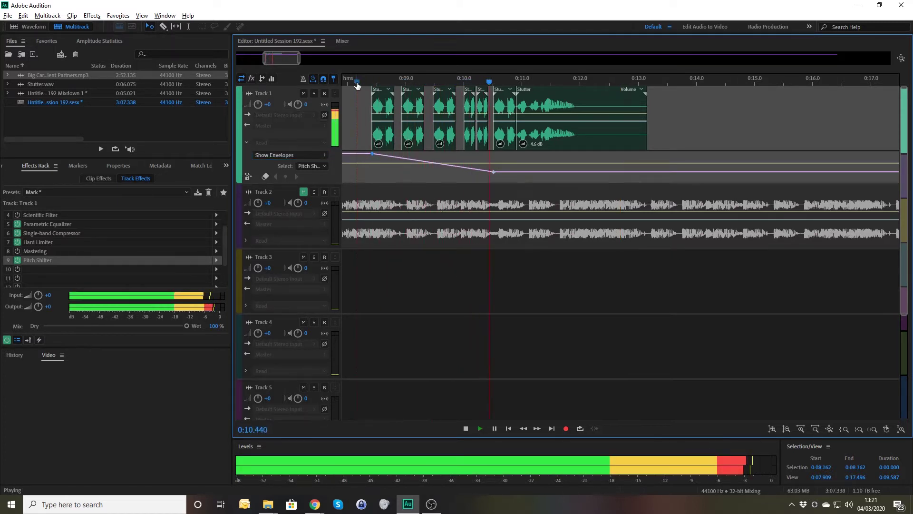
key(space)
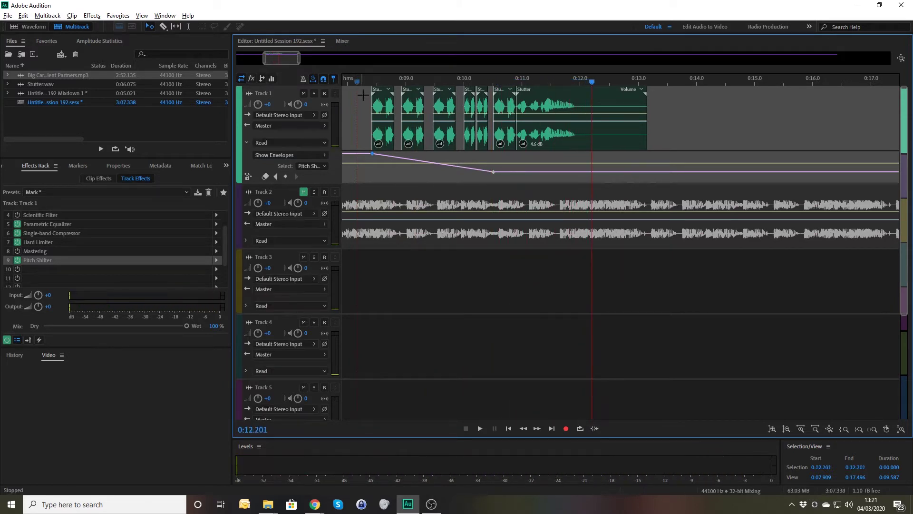
Lower the starting pitch keyframe to 0.500 and preview the rising pitch ramp
drag(373, 156, 371, 187)
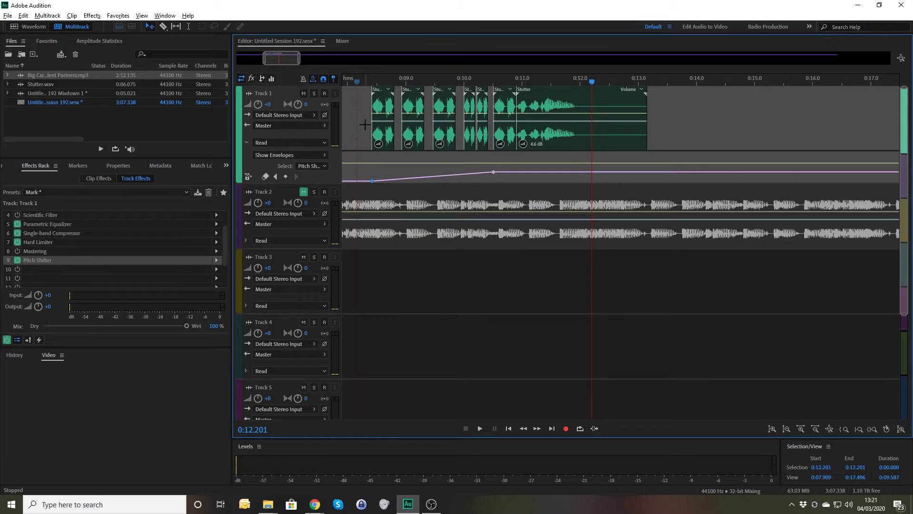
click(362, 82)
key(space)
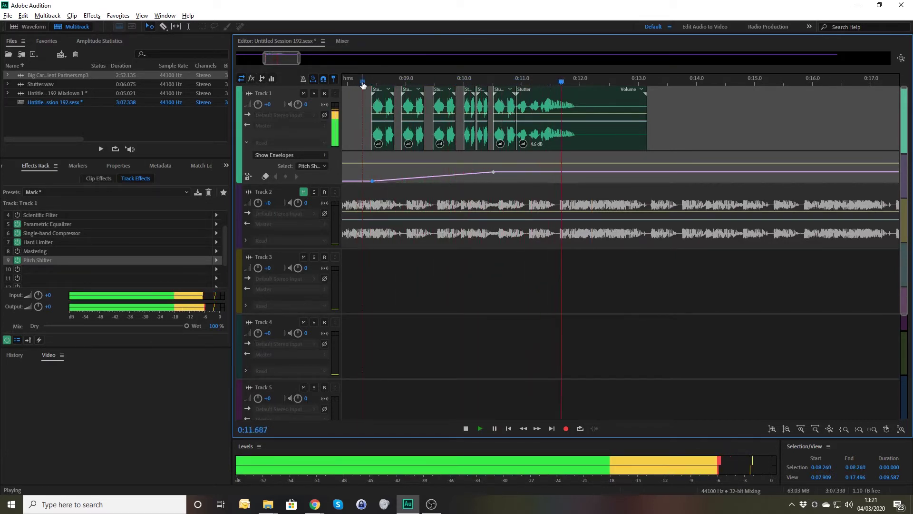
key(space)
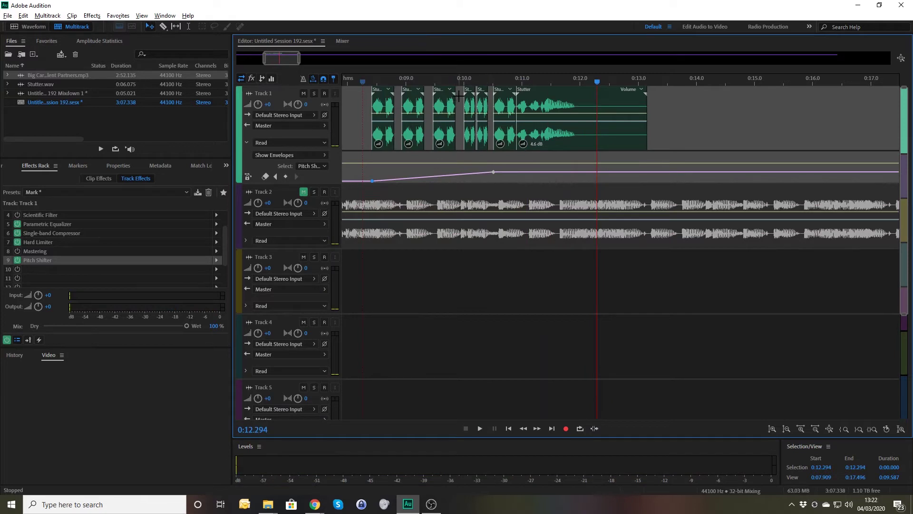
Delete the short stutter clip and copy the third Stutter clip into the gap
click(481, 93)
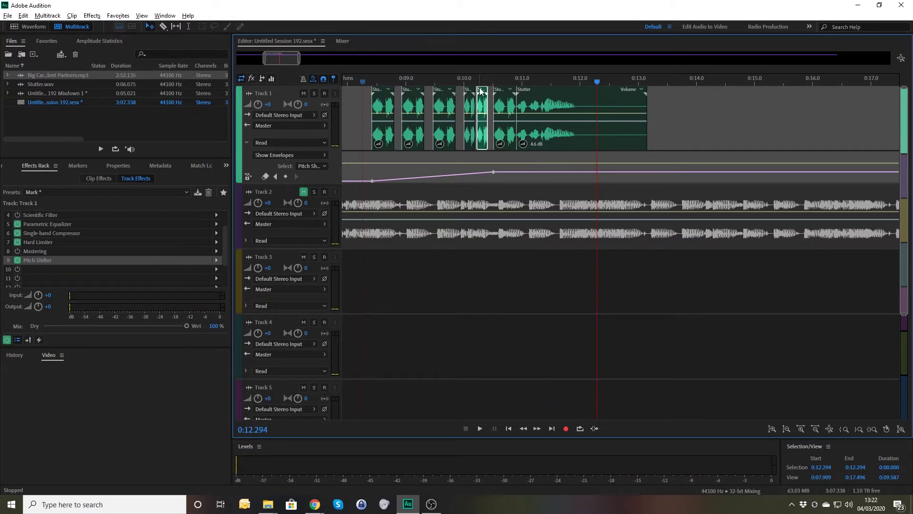
key(Delete)
drag(474, 104, 484, 106)
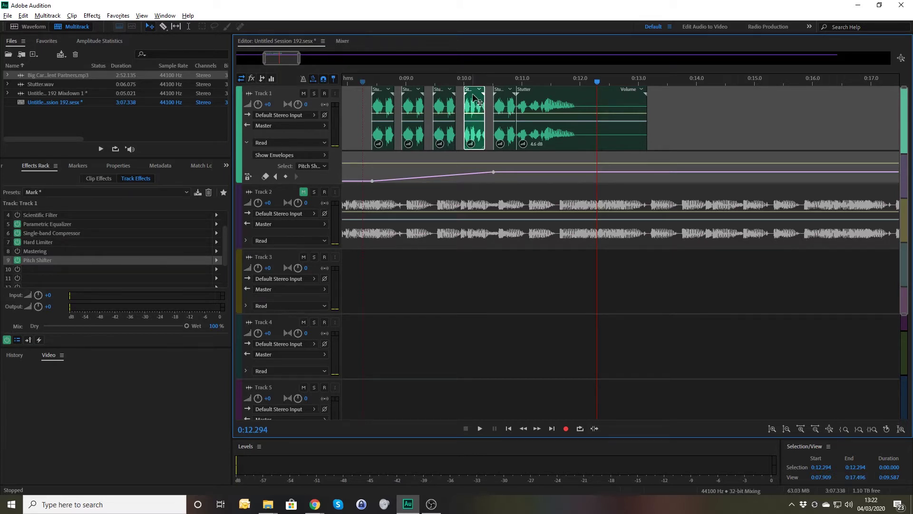
key(Delete)
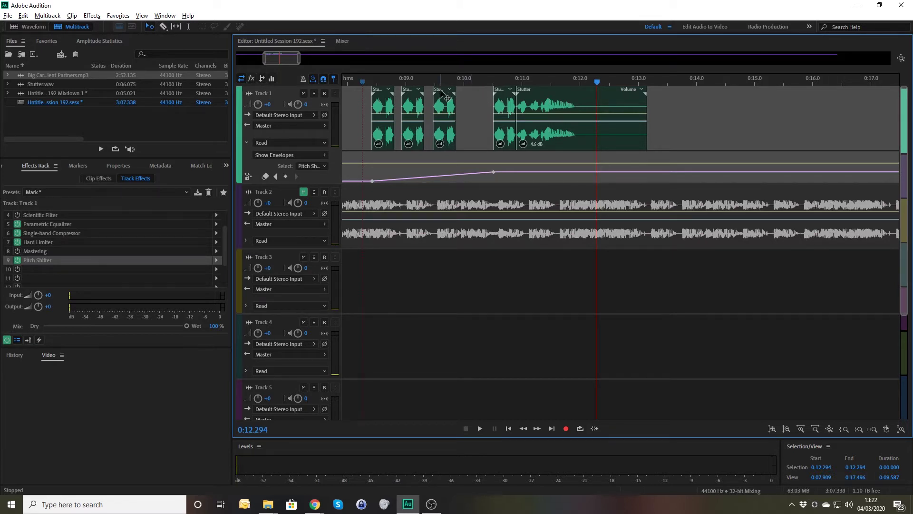
drag(447, 98, 469, 101)
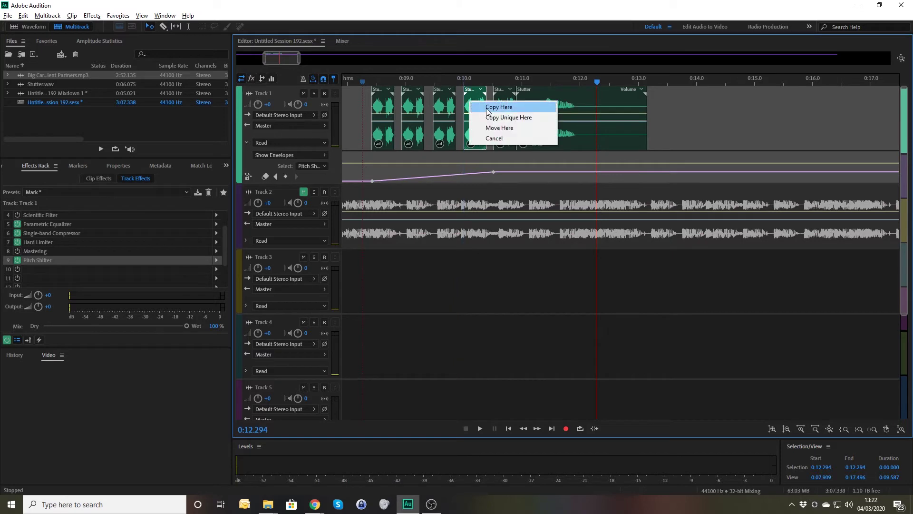
click(488, 107)
Zoom in on the copied clip, preview it, and nudge it slightly later onto the beat
click(460, 81)
key(=)
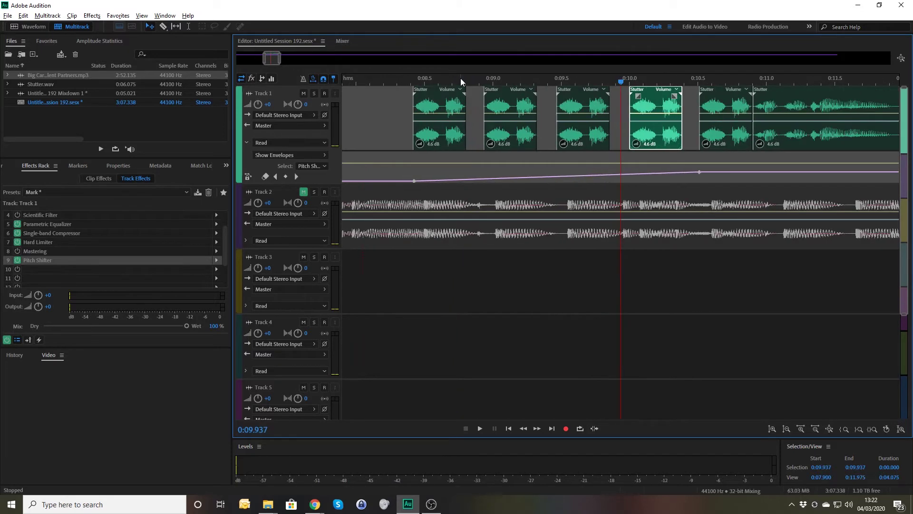
key(=)
key(space)
key(space)
drag(679, 104, 684, 105)
key(minus)
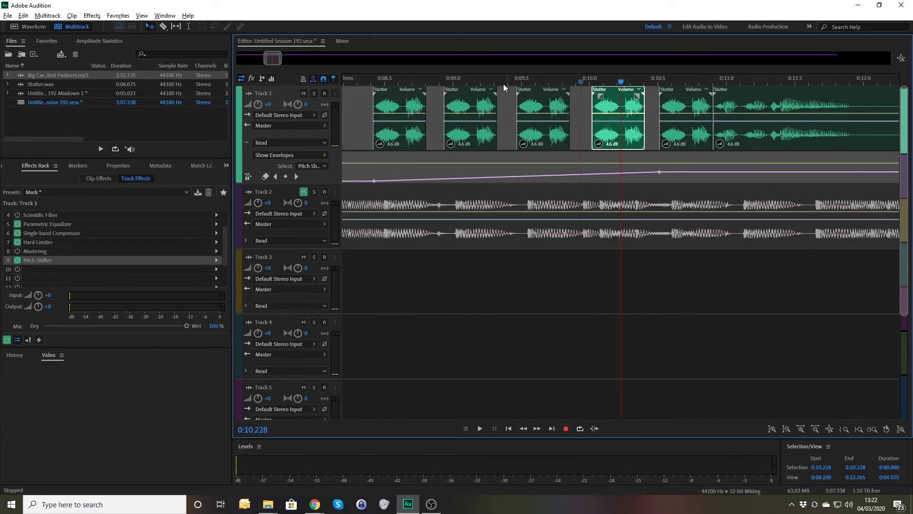
Raise the pitch ratio at the ramp's start and preview the resulting pitch change
click(457, 82)
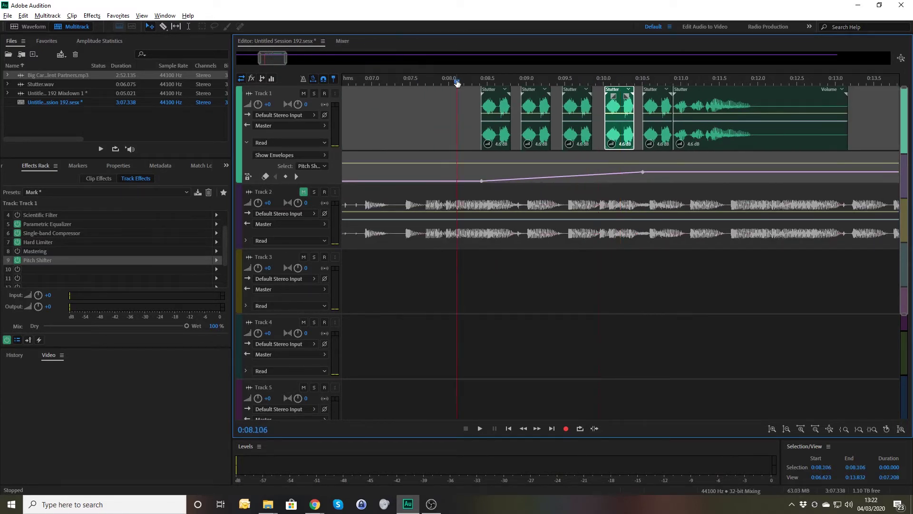
key(space)
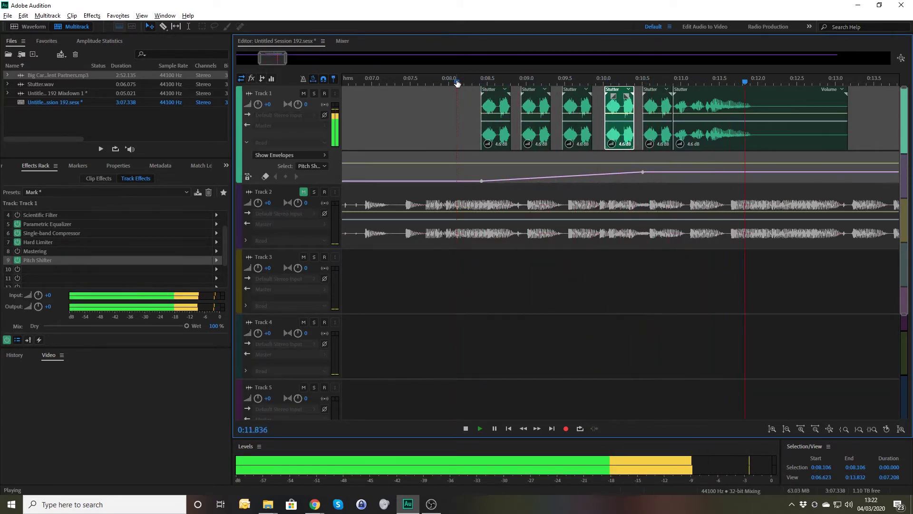
key(space)
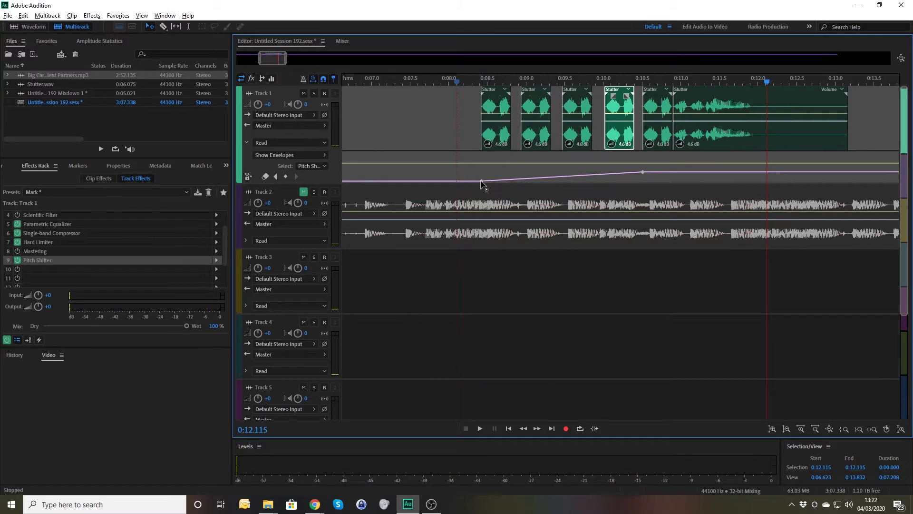
drag(482, 181, 481, 151)
click(438, 83)
key(space)
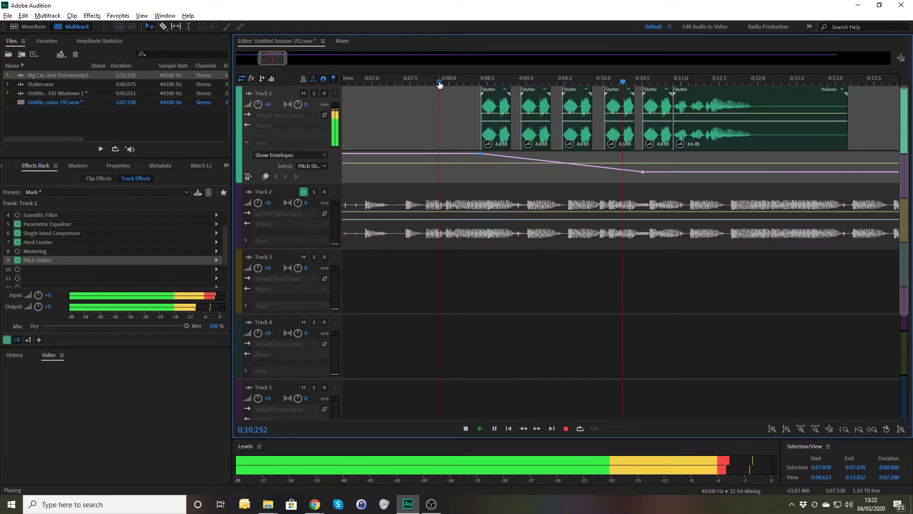
key(space)
Unmute and solo Track 2 during playback, then return the playhead to 0:12.706
click(304, 192)
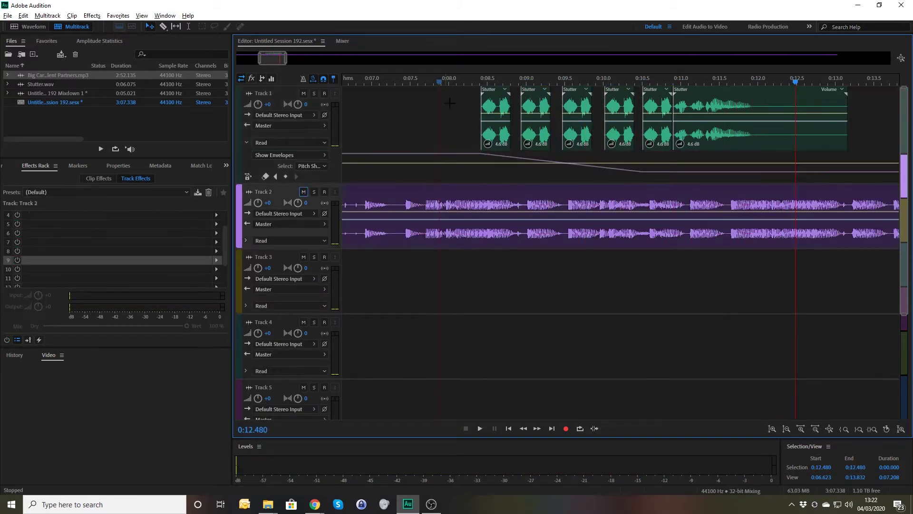
click(479, 83)
key(space)
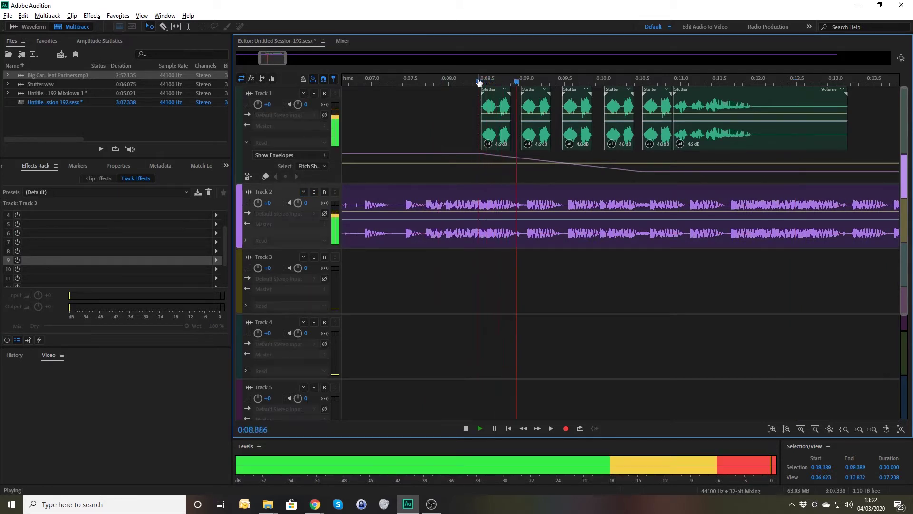
click(314, 191)
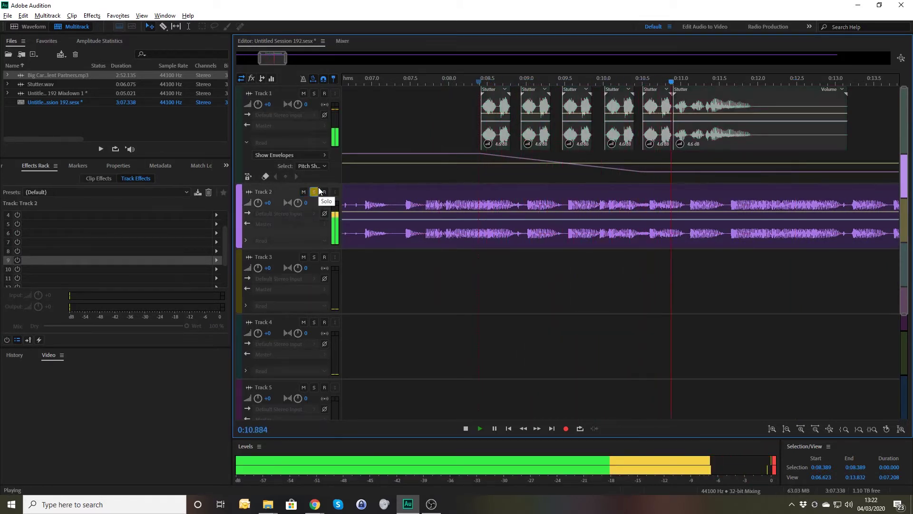
key(space)
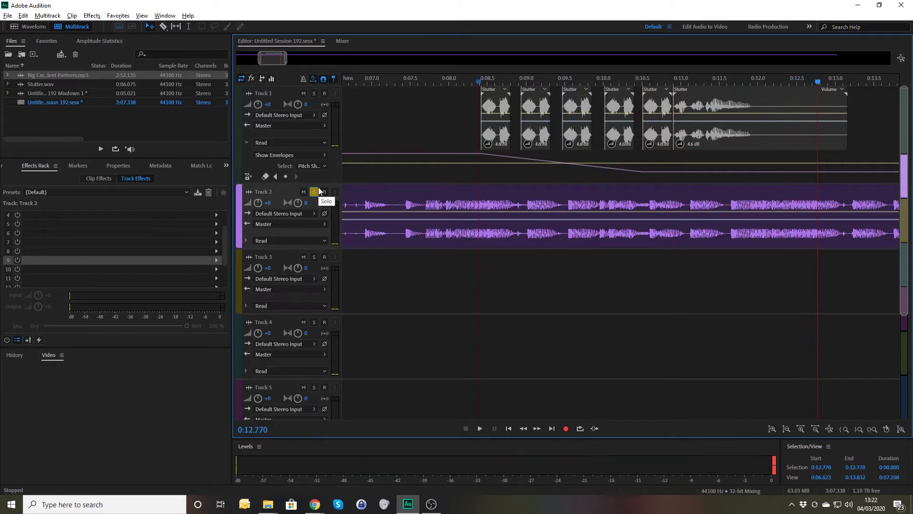
drag(818, 85, 777, 110)
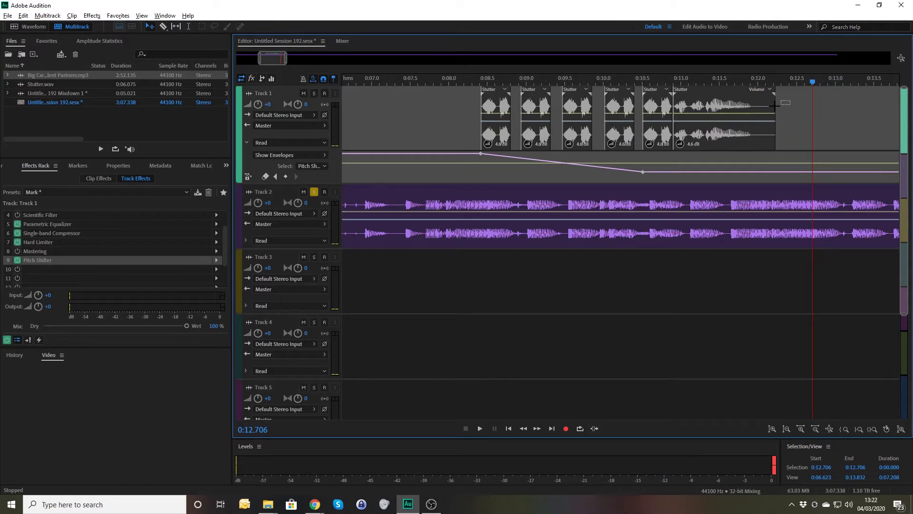
Copy all Stutter clips on Track 1 to follow the originals and nudge the first copy later
click(722, 113)
drag(499, 99, 818, 121)
click(827, 124)
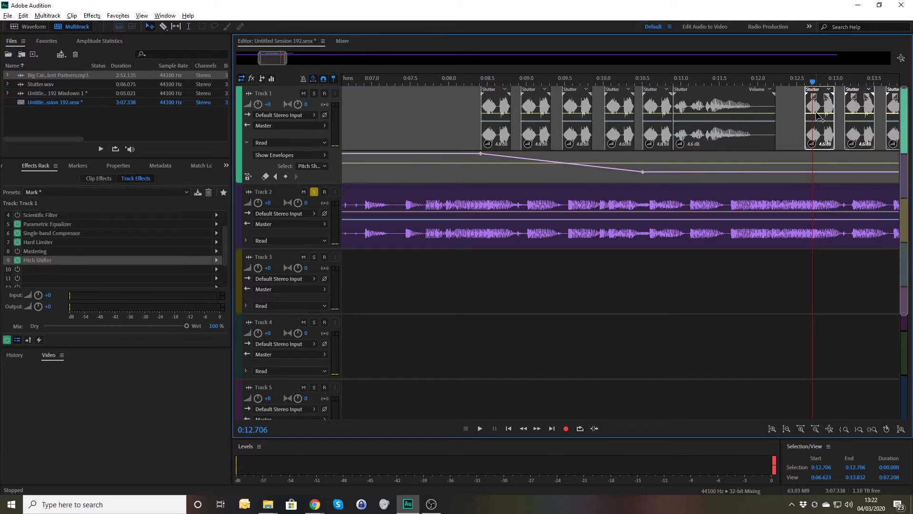
scroll(786, 115, up, 10)
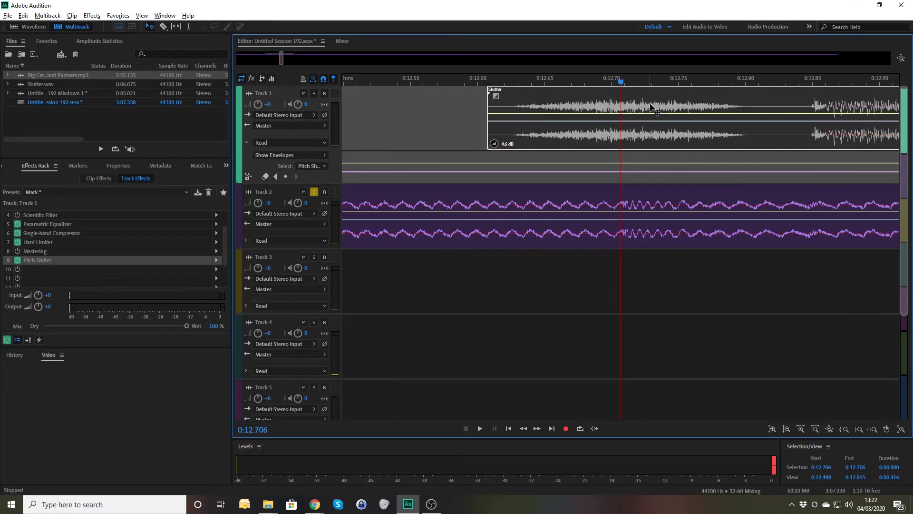
drag(586, 102, 597, 102)
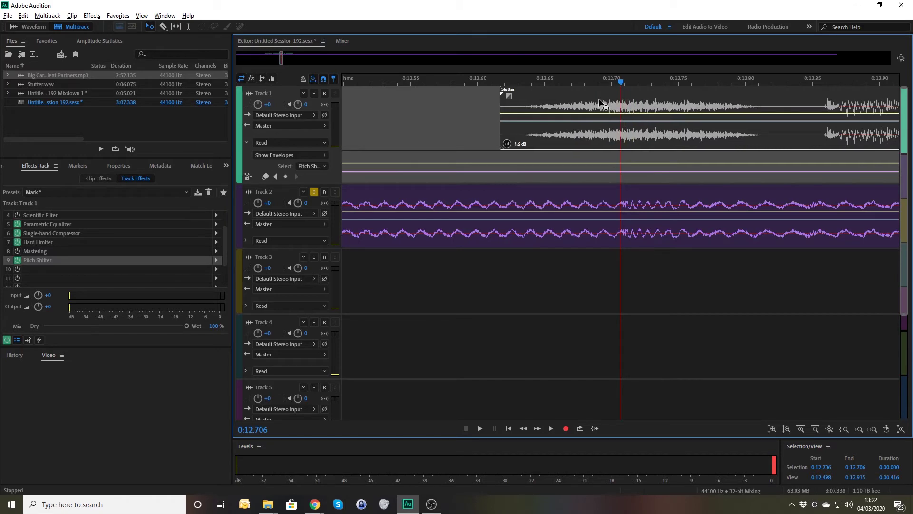
scroll(598, 102, down, 8)
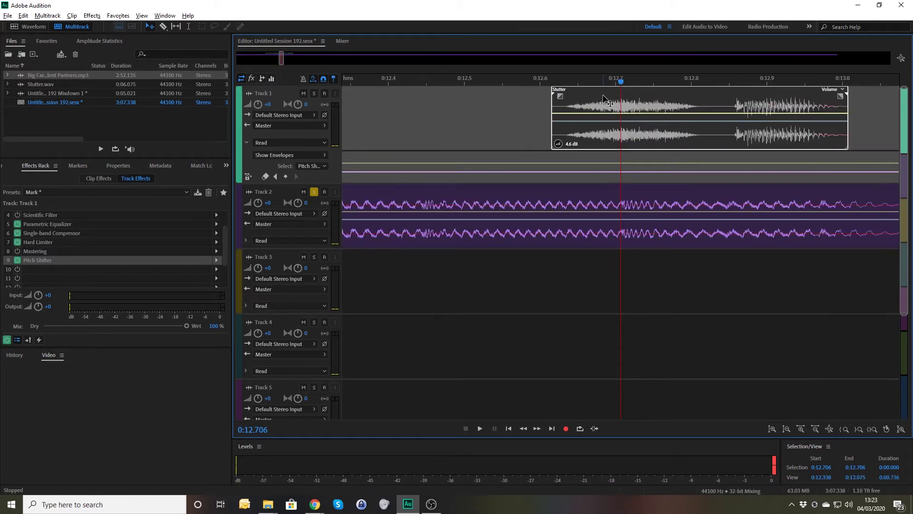
scroll(381, 85, down, 5)
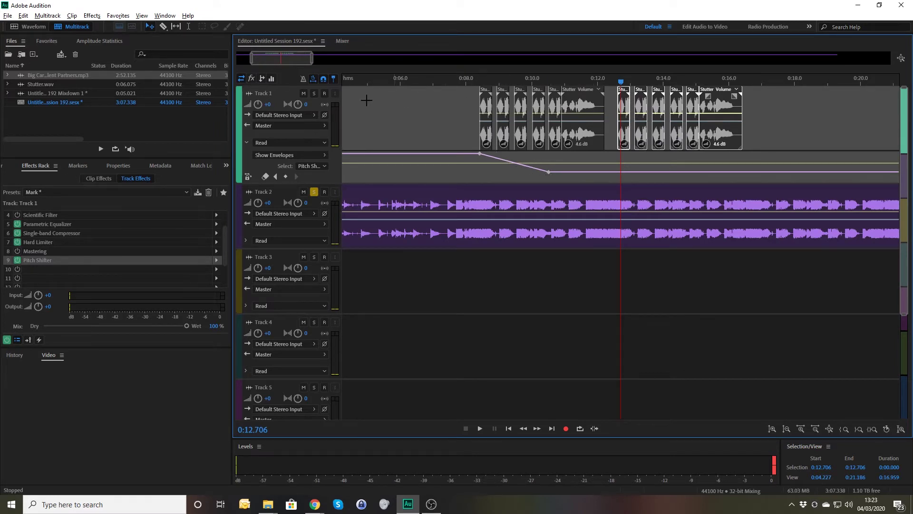
Turn off Track 2's Solo, select the first Stutter group, then undo that selection
click(315, 191)
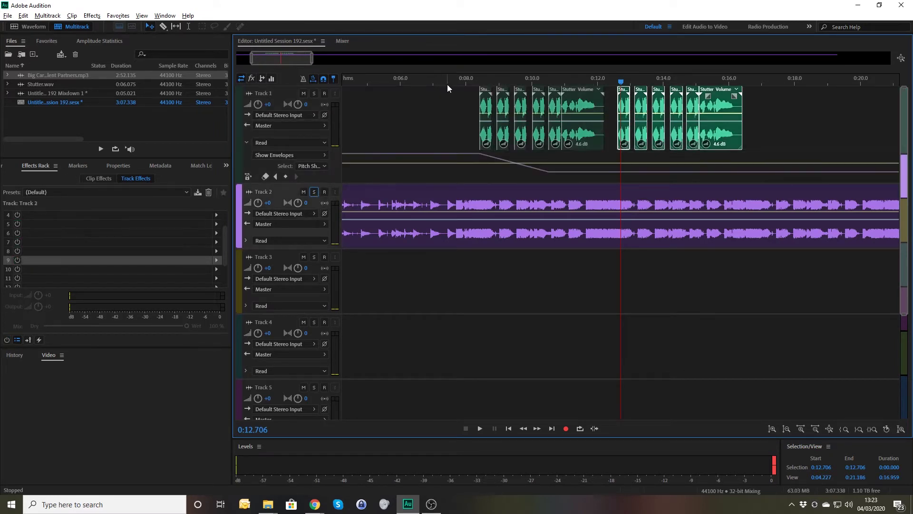
click(447, 84)
drag(443, 107, 508, 98)
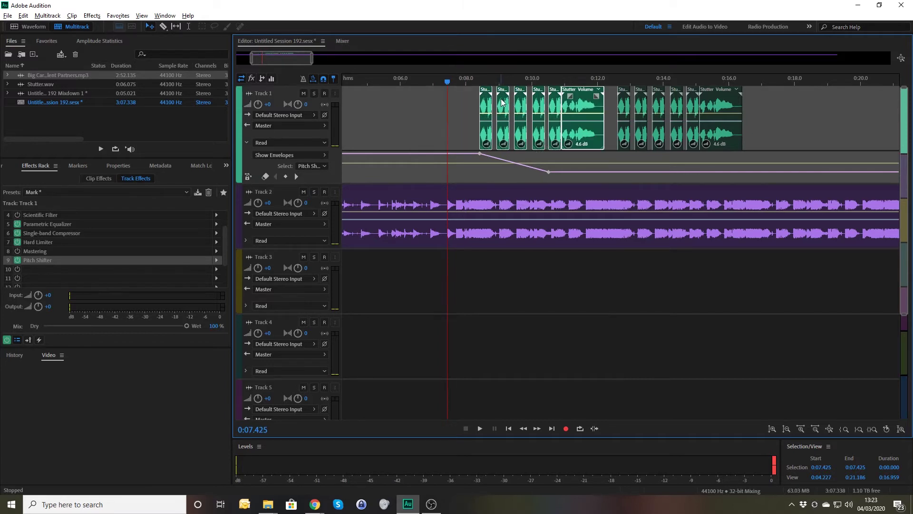
key(ctrl+z)
Add two pitch keyframes and pull the one near 0:13 down for a brief dip
click(617, 171)
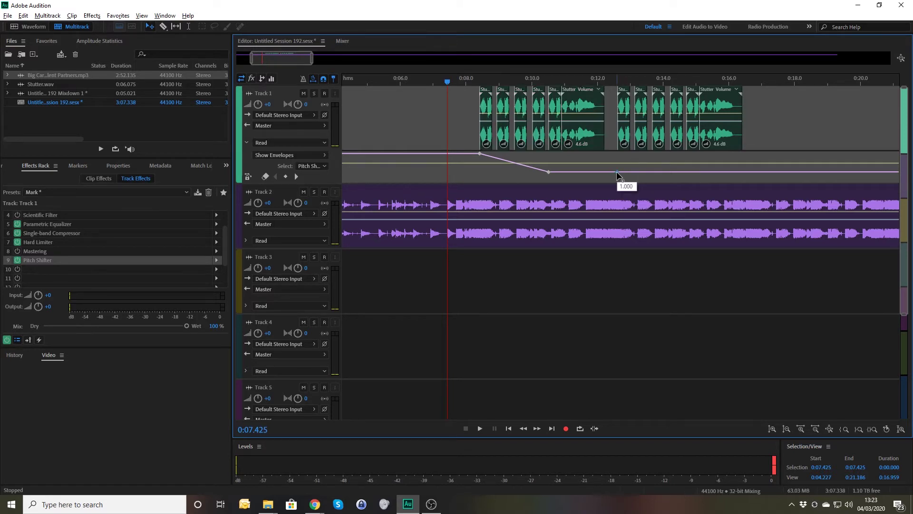
click(687, 172)
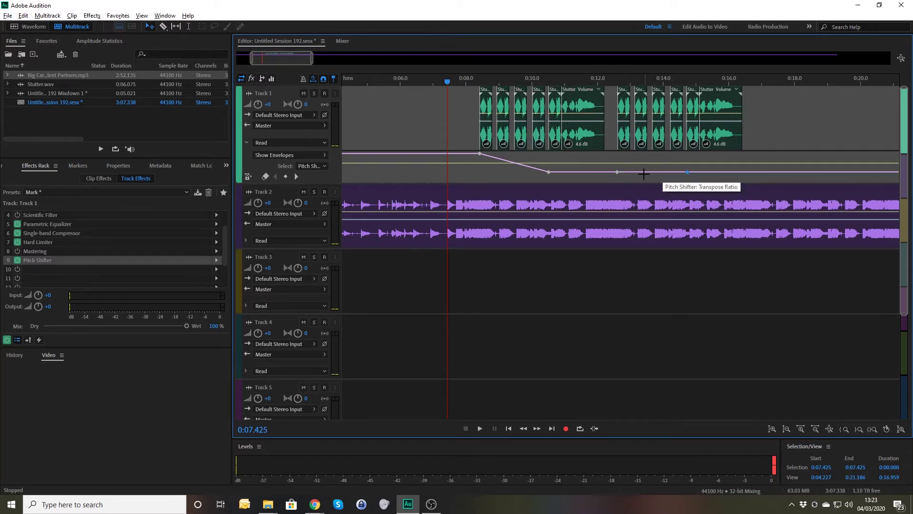
drag(622, 170, 620, 180)
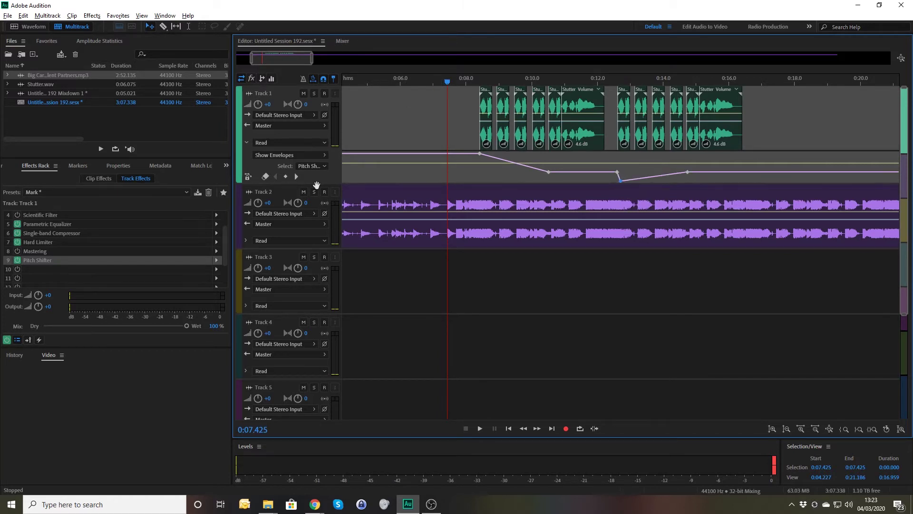
Mute Track 2 and play the session from 0:06.412 to review the dip
click(304, 192)
click(413, 99)
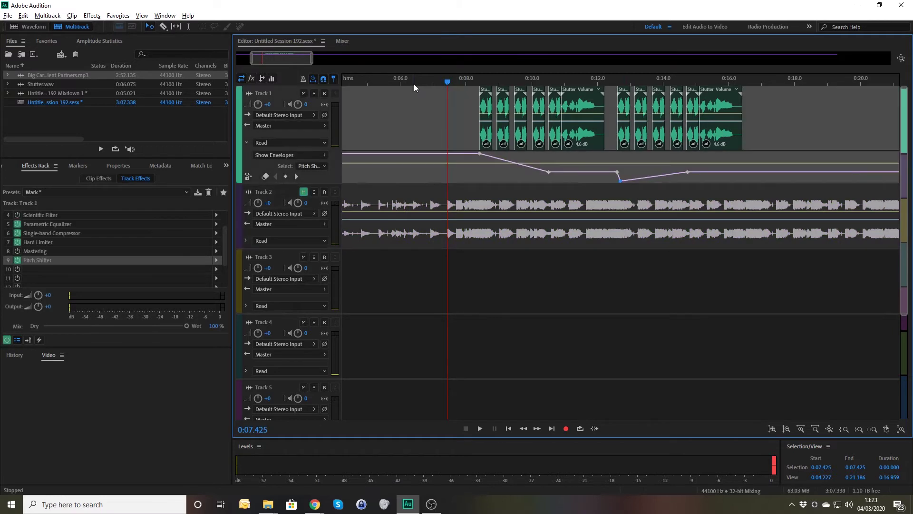
key(space)
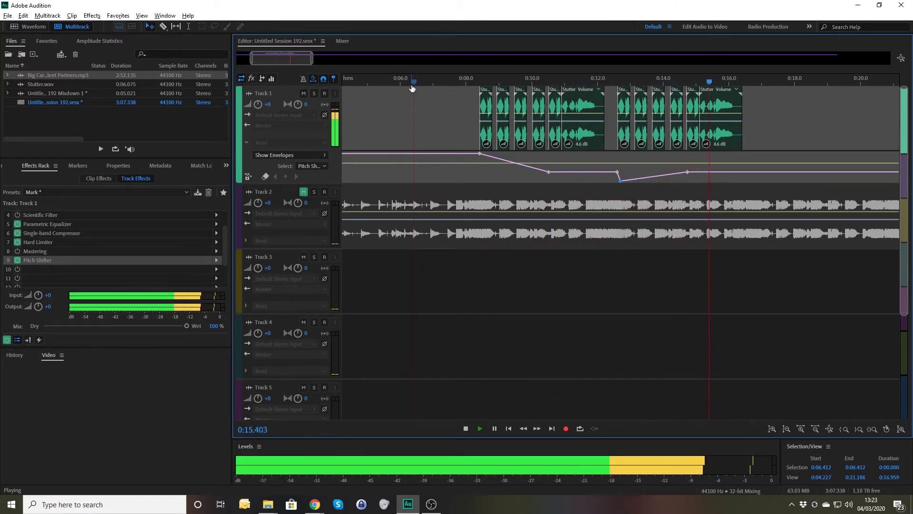
key(space)
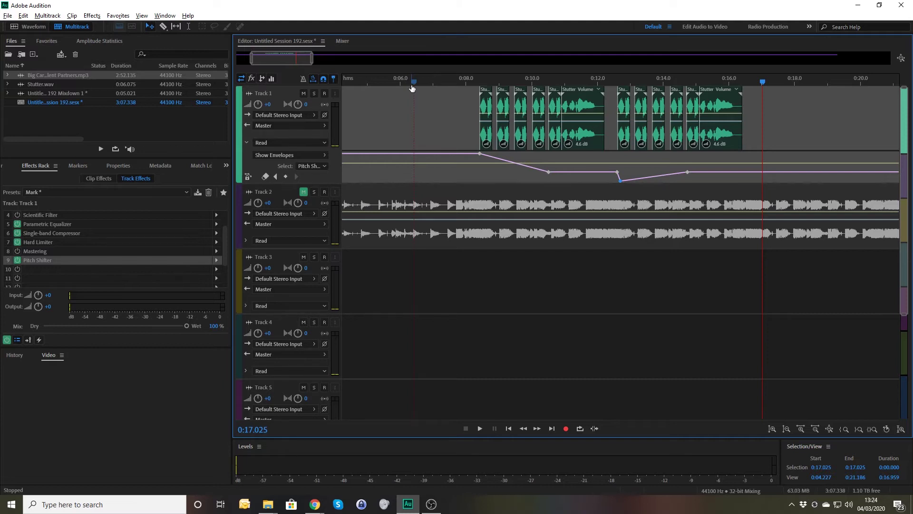
Mix down the entire session to a new file, delete the 0–8.24 s lead-in, and play it
right_click(523, 278)
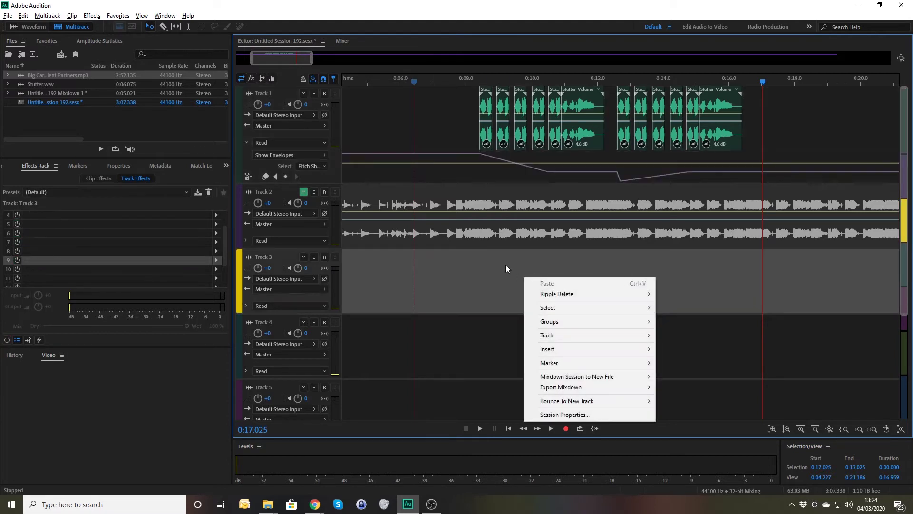
mouse_move(633, 376)
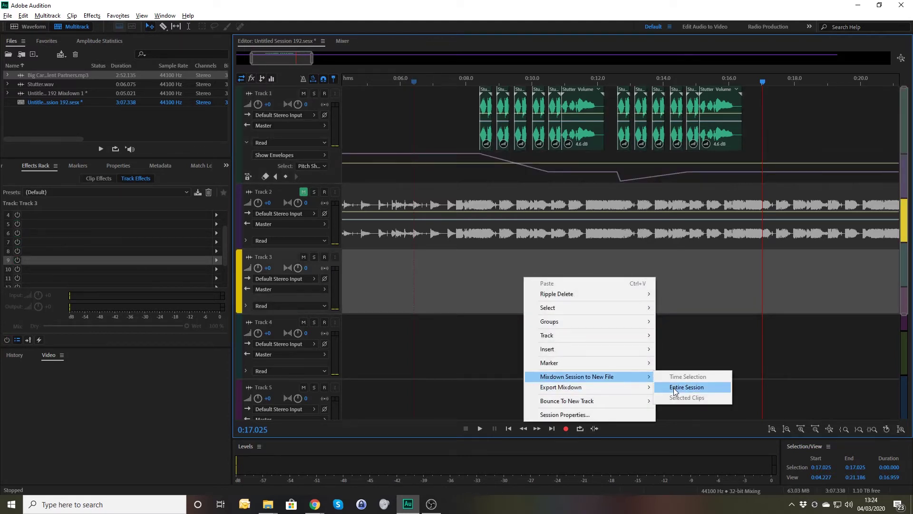
click(673, 387)
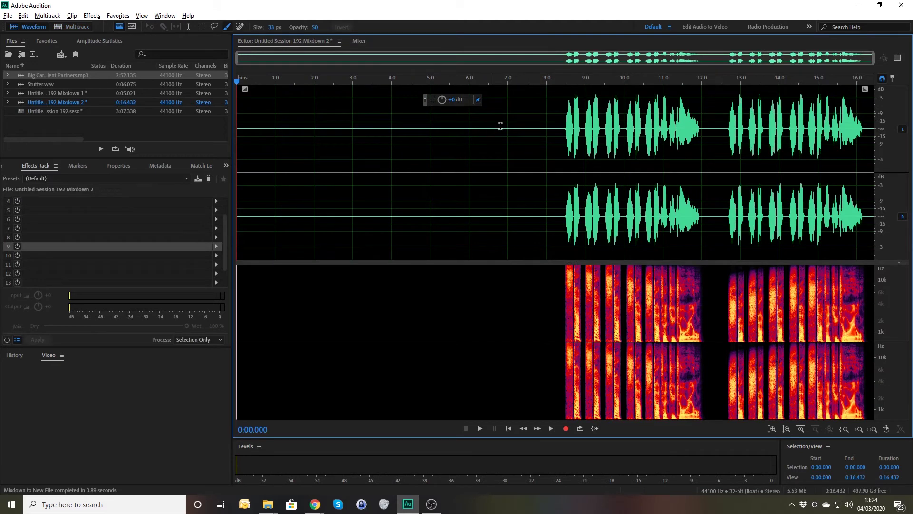
drag(557, 137, 233, 190)
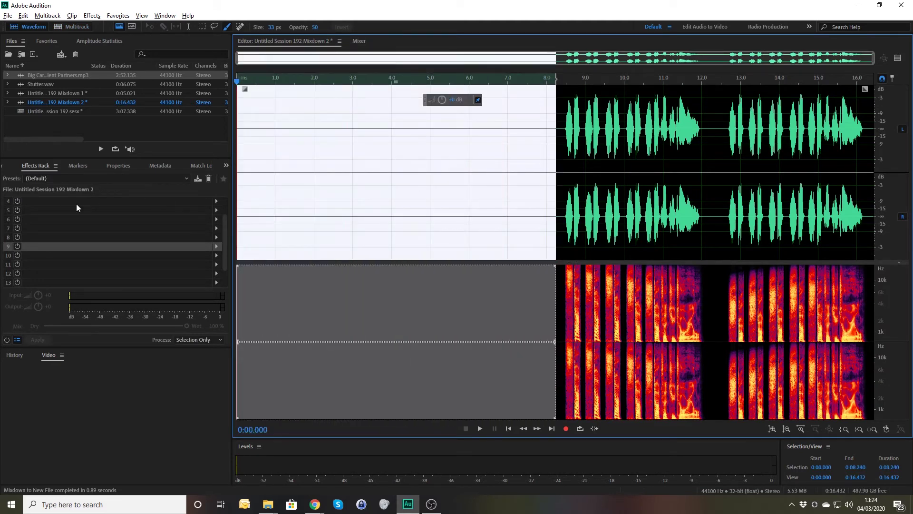
key(Delete)
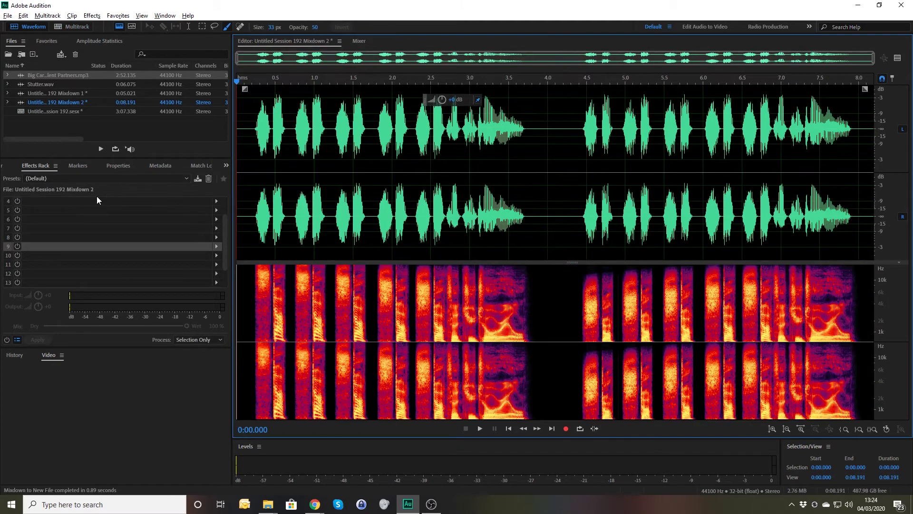
key(space)
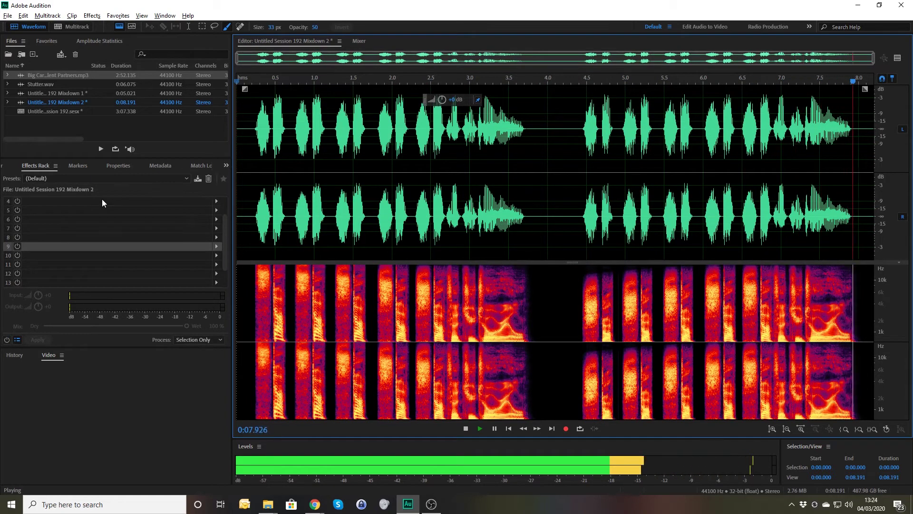
Open Stutter.wav and both mixdowns, play Mixdown 1, then return to the multitrack session
double_click(43, 86)
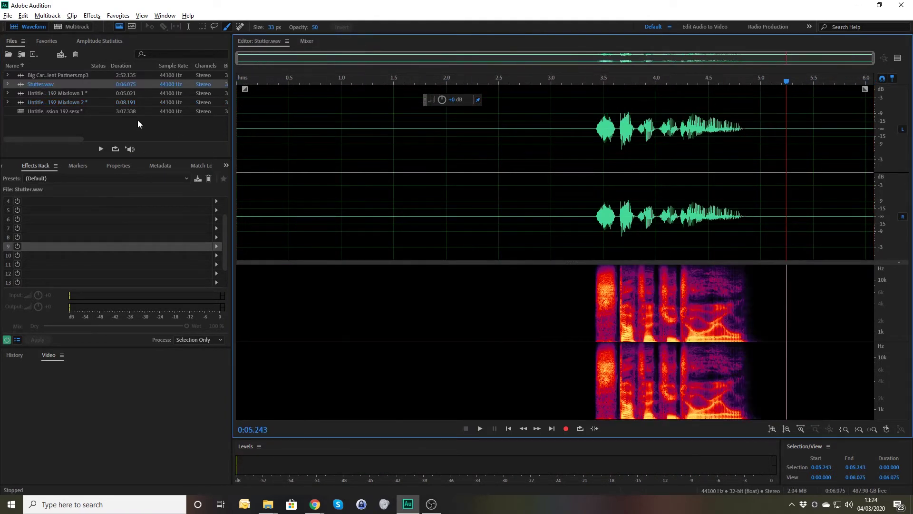
double_click(59, 101)
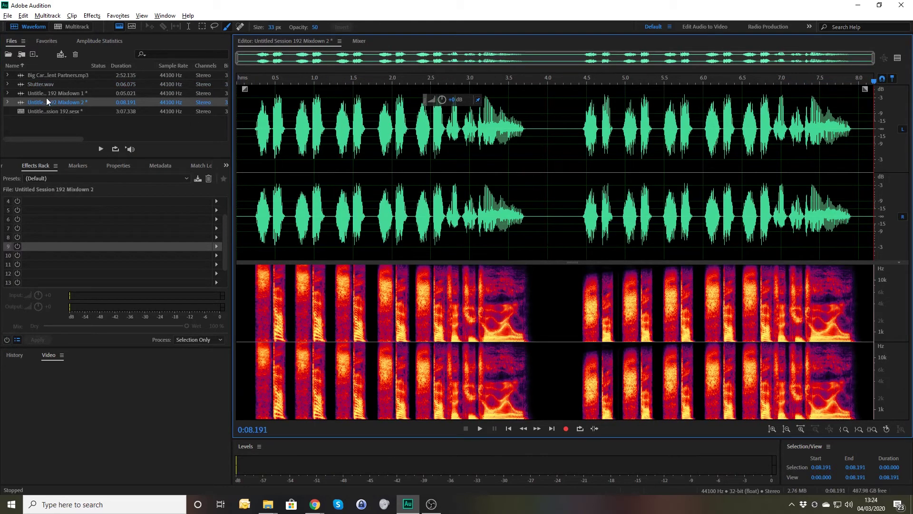
double_click(55, 92)
click(266, 143)
key(space)
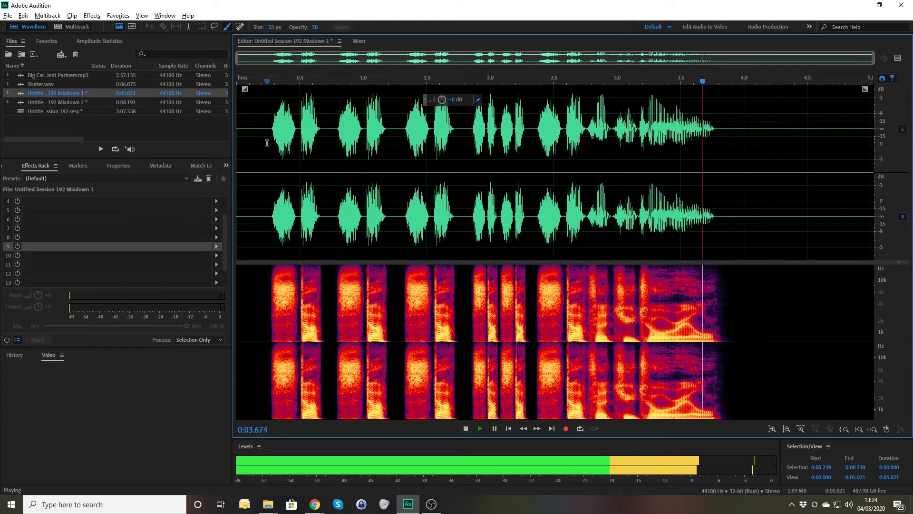
key(space)
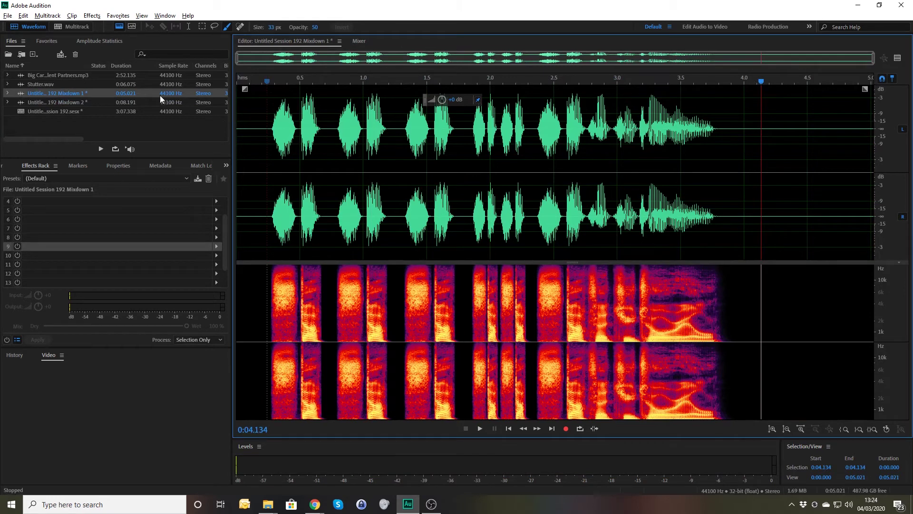
click(68, 24)
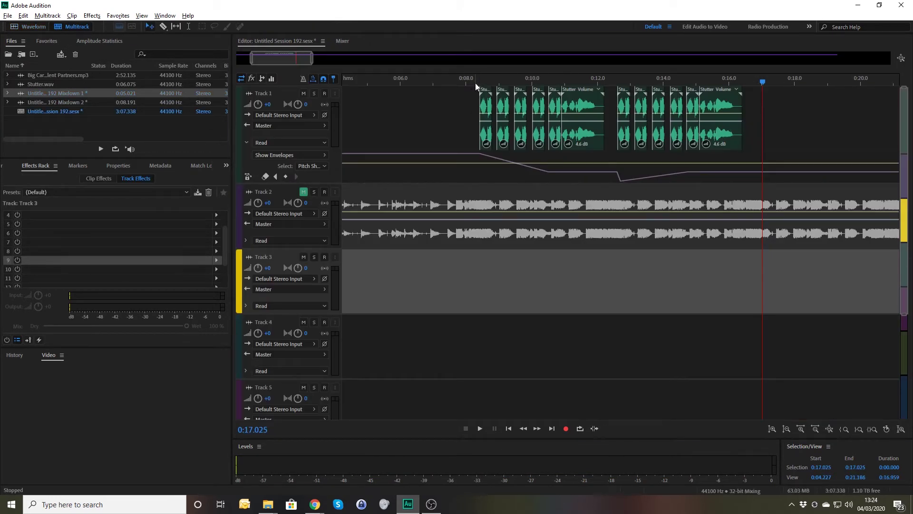
Solo Track 2, zoom in on the stutter clips, and place the playhead at 0:08.491
click(476, 83)
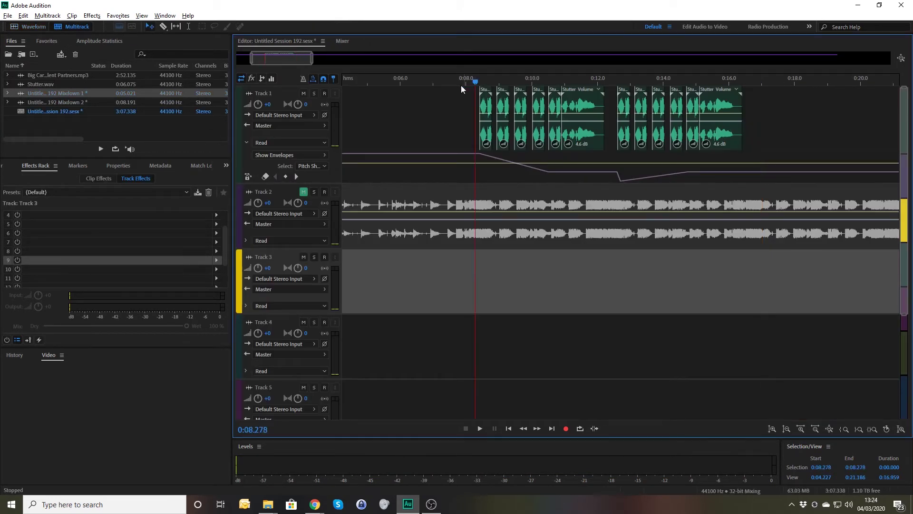
click(314, 191)
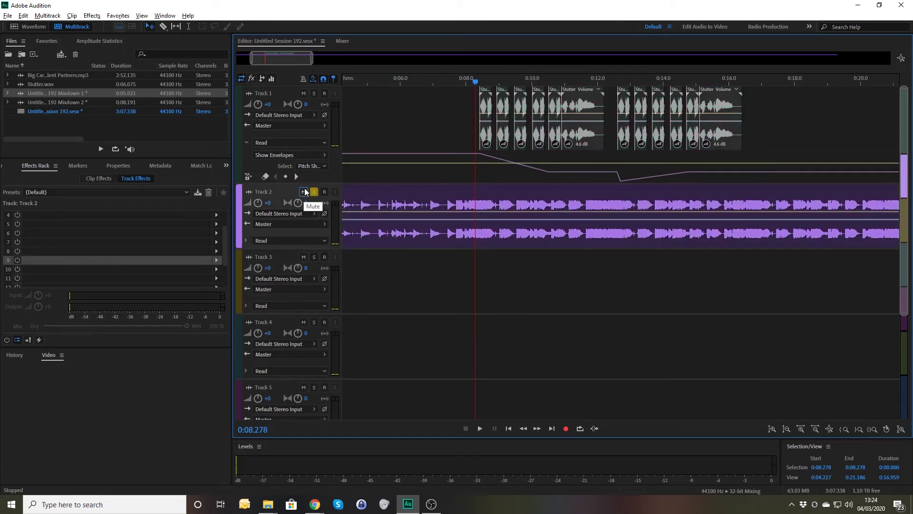
key(space)
key(equal)
key(equal)
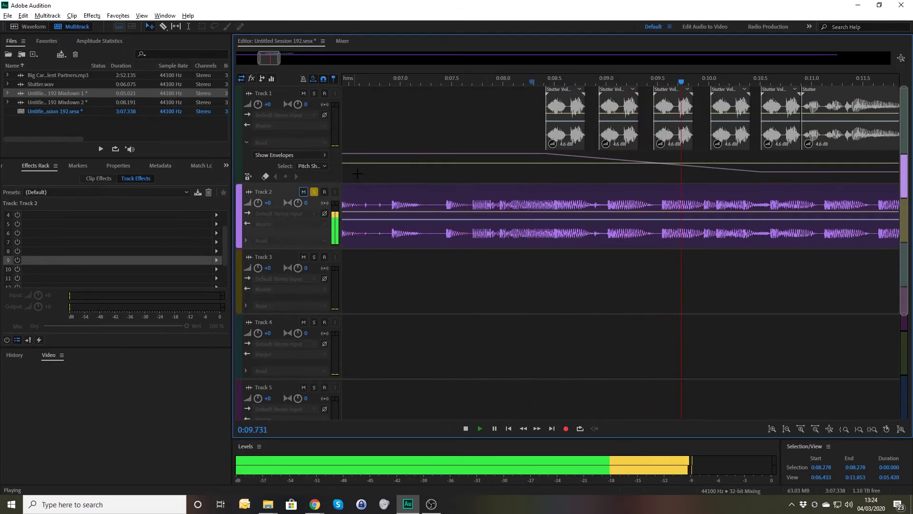
key(space)
click(516, 83)
key(space)
key(space)
drag(560, 82, 554, 82)
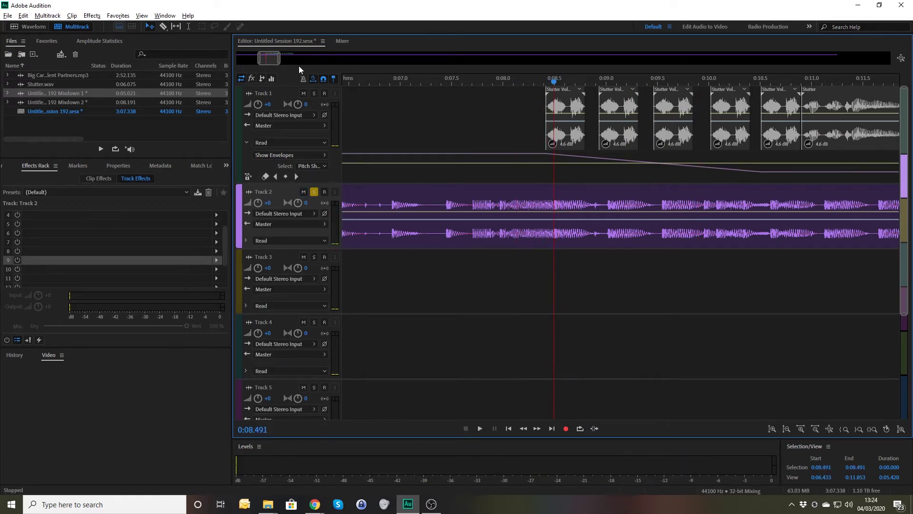
Select the time range from 0:08.500 to 0:09.000 with the Time Selection tool
click(189, 26)
key(space)
key(space)
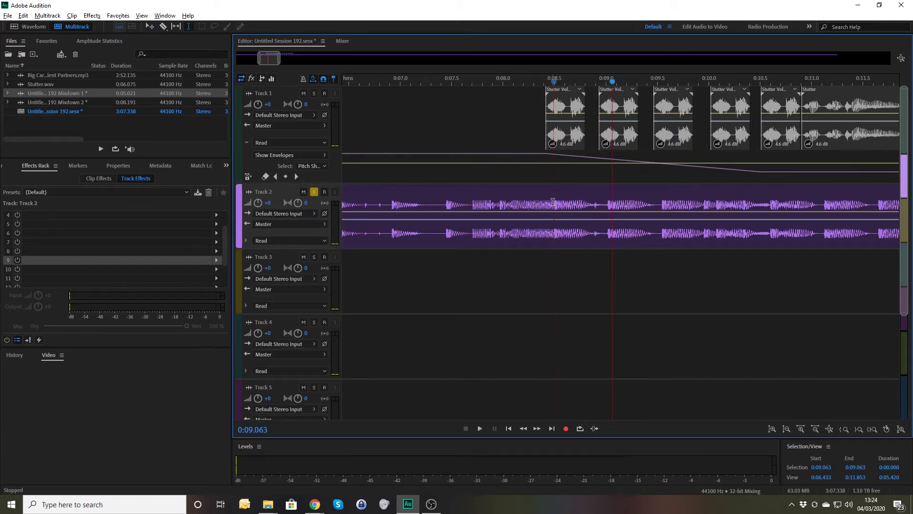
drag(553, 202, 607, 204)
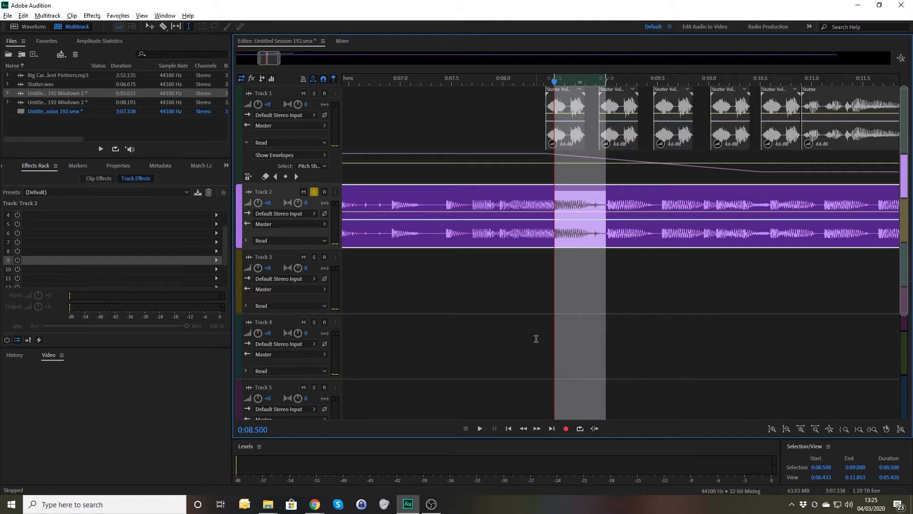
Add an Echo effect from Delay and Echo into slot 10 of Track 1's Effects Rack
click(277, 92)
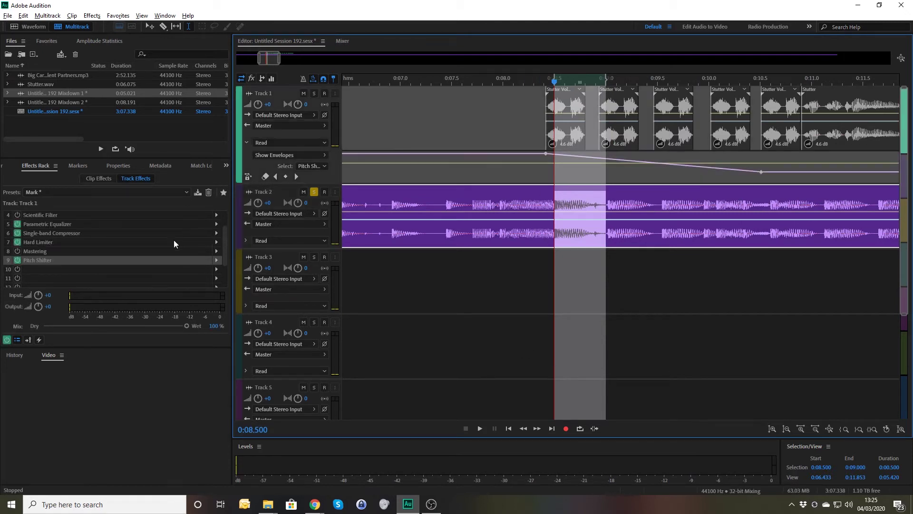
click(215, 269)
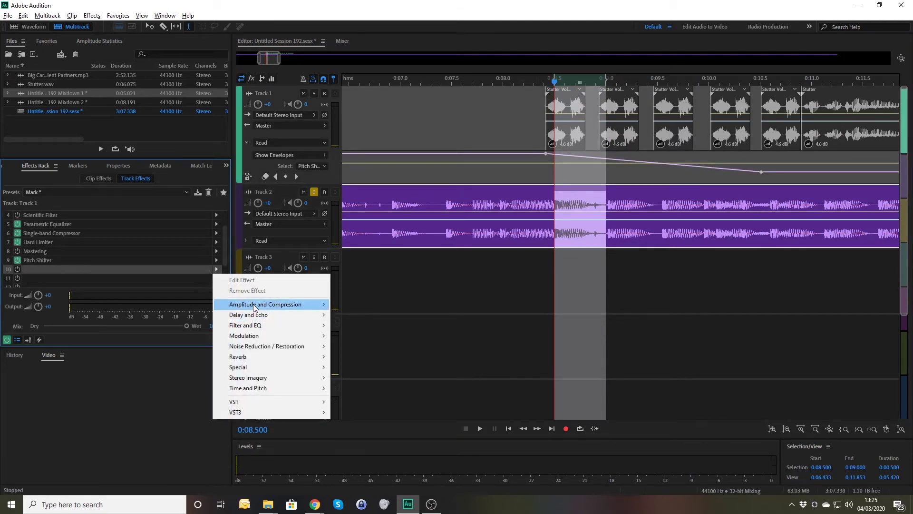
mouse_move(254, 325)
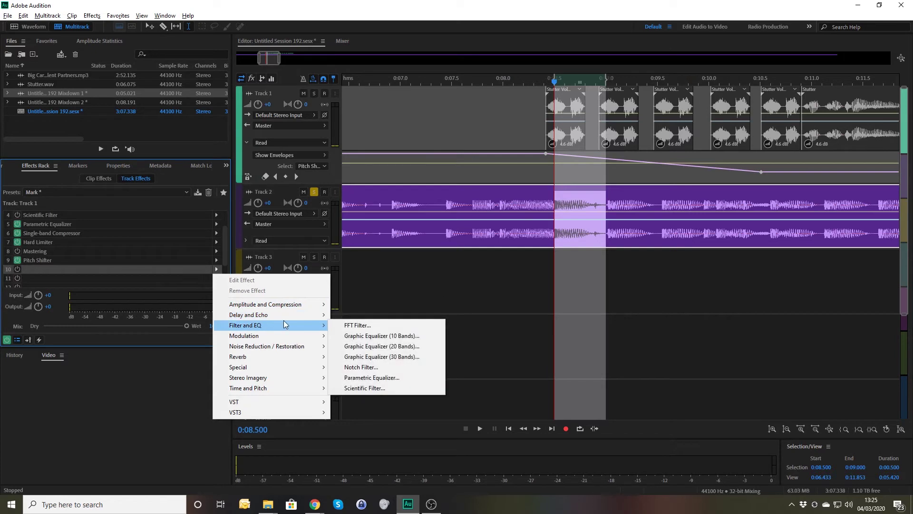
mouse_move(286, 314)
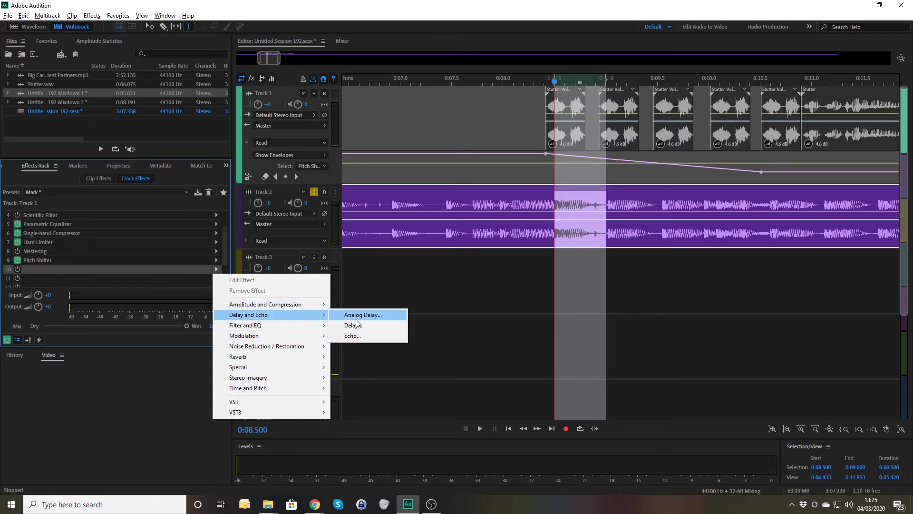
click(353, 336)
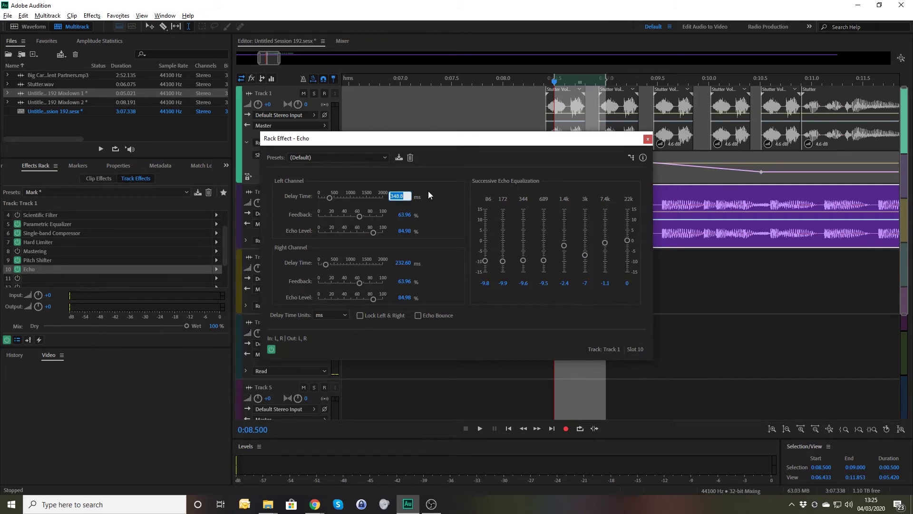
Set Echo delays to 542 ms left and 271 ms right, enable Echo Bounce, and close
text(542)
key(BackSpace)
key(BackSpace)
text(2.)
key(Tab)
click(402, 265)
text(271)
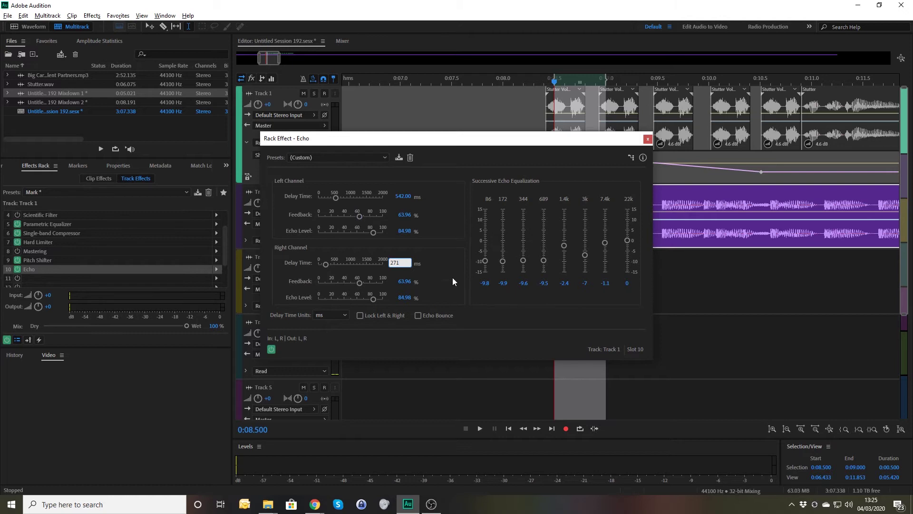
click(418, 316)
click(648, 139)
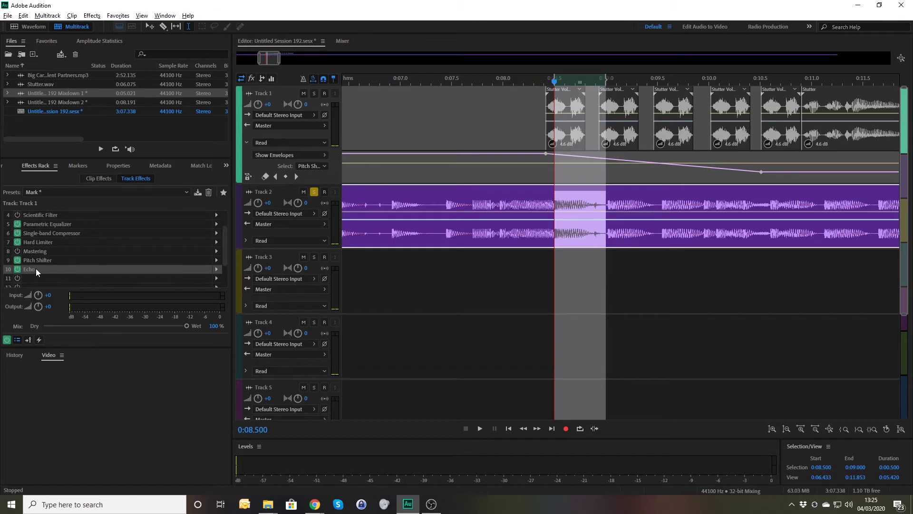
Move Echo up to slot 7 after Single-band Compressor and switch the solo from Track 2 to Track 1
drag(36, 271, 47, 243)
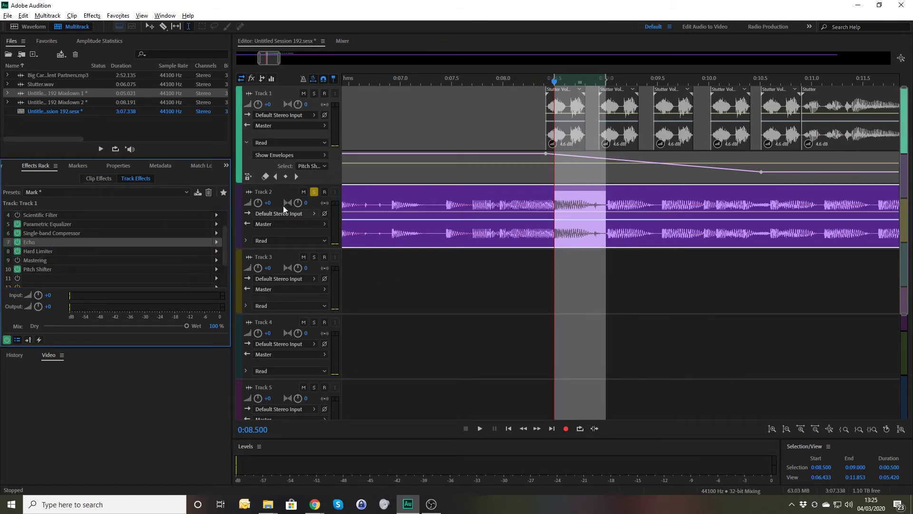
click(314, 191)
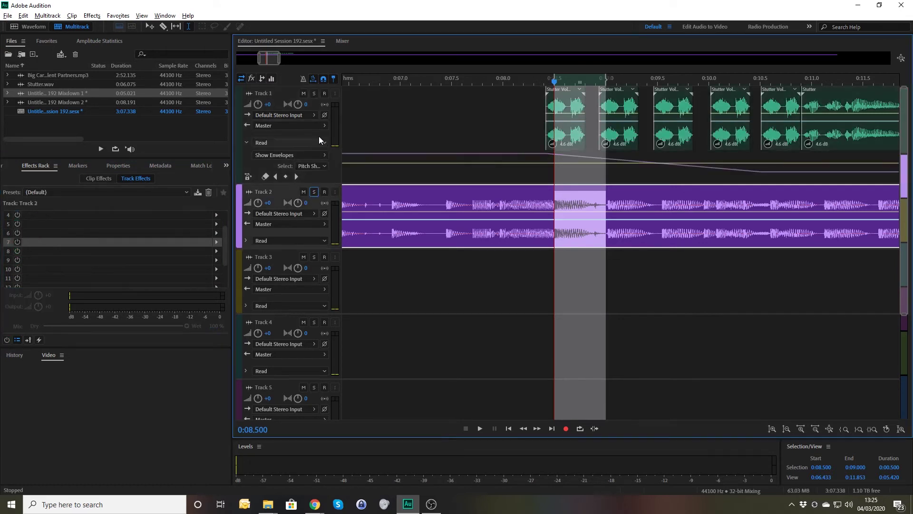
click(314, 93)
Play from about 0:06.7 to hear the echo, clearing the time selection
click(371, 82)
key(space)
key(ctrl+shift+a)
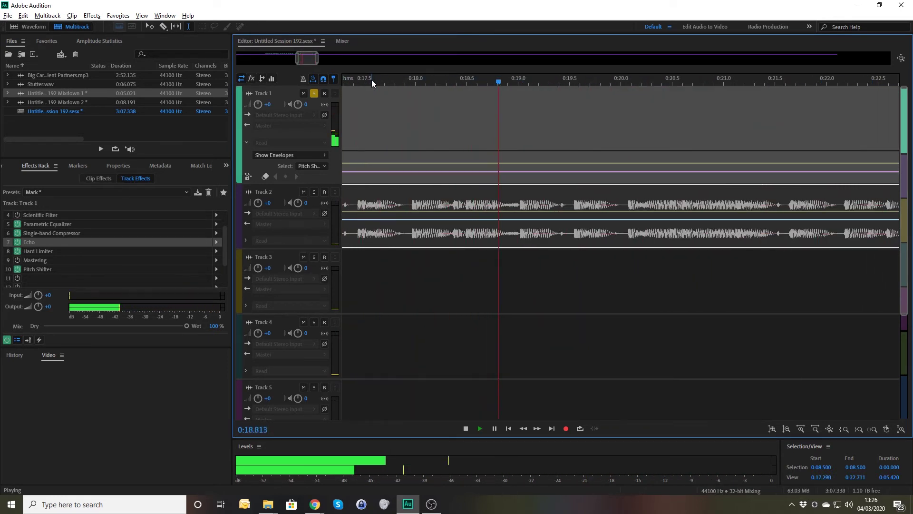
key(space)
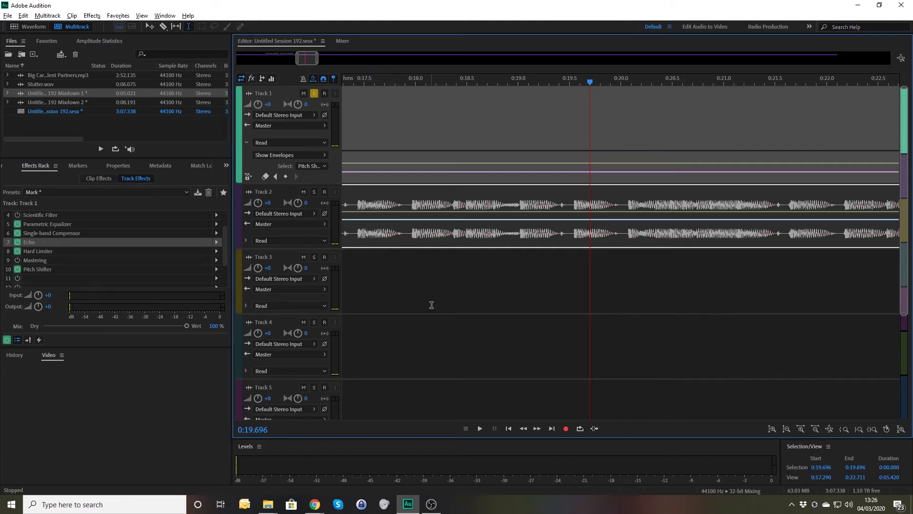
Mix down the entire session to a new file, Untitled Session 192 Mixdown 3
click(421, 291)
right_click(429, 276)
mouse_move(506, 376)
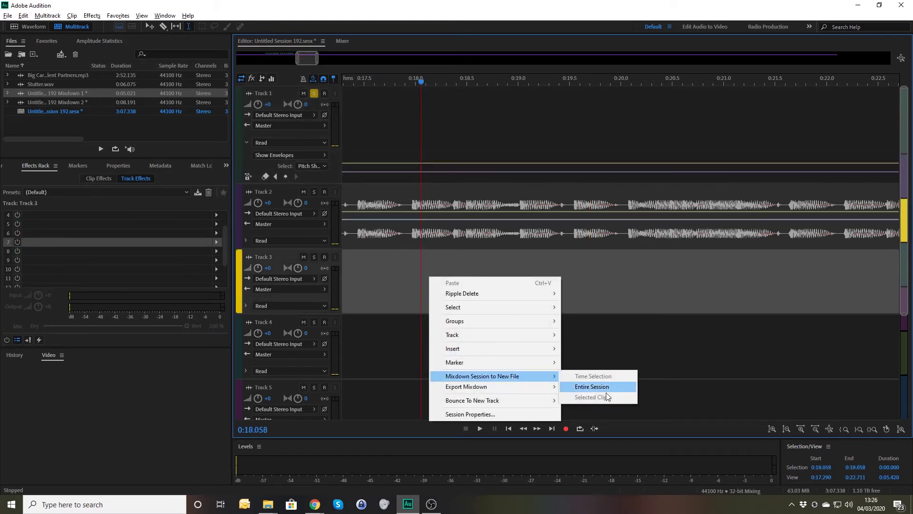
click(605, 387)
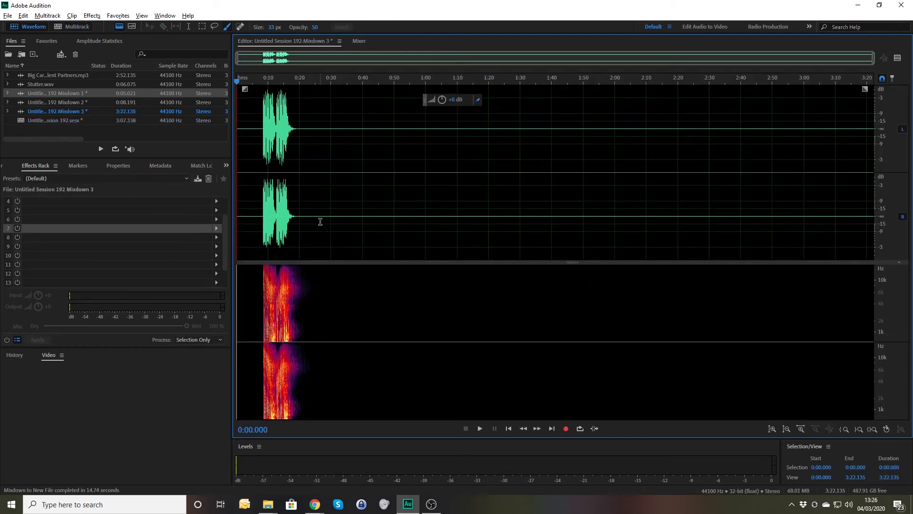
Delete the trailing silence and the leading silence before 0:07.64, leaving a 0:17.701 clip
drag(316, 221, 874, 220)
key(Delete)
drag(429, 158, 148, 152)
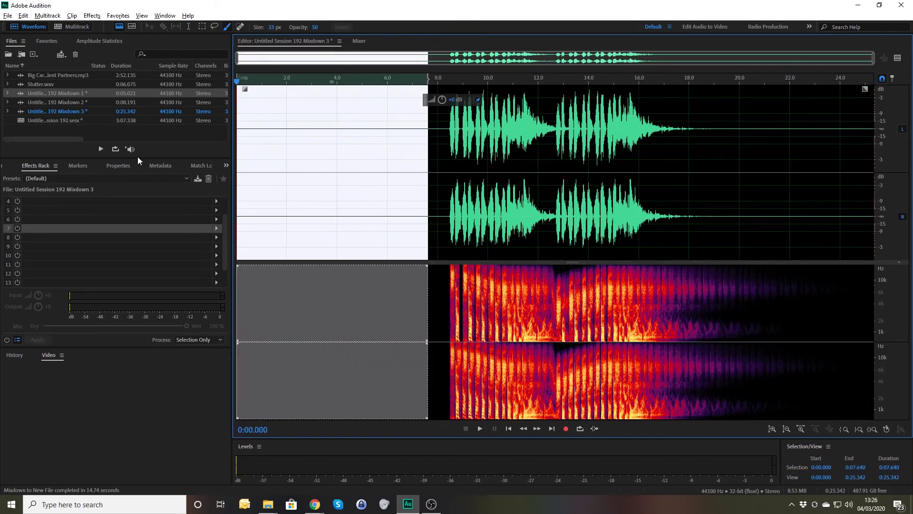
key(Delete)
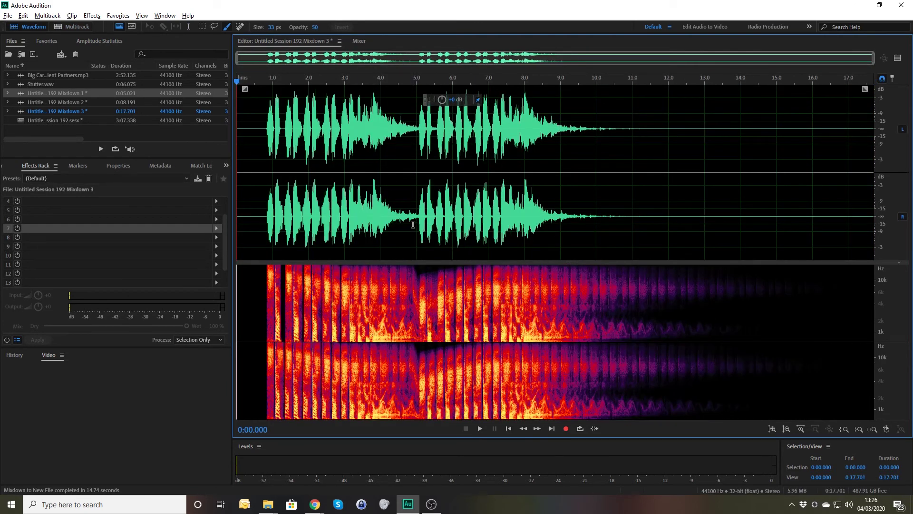
click(259, 130)
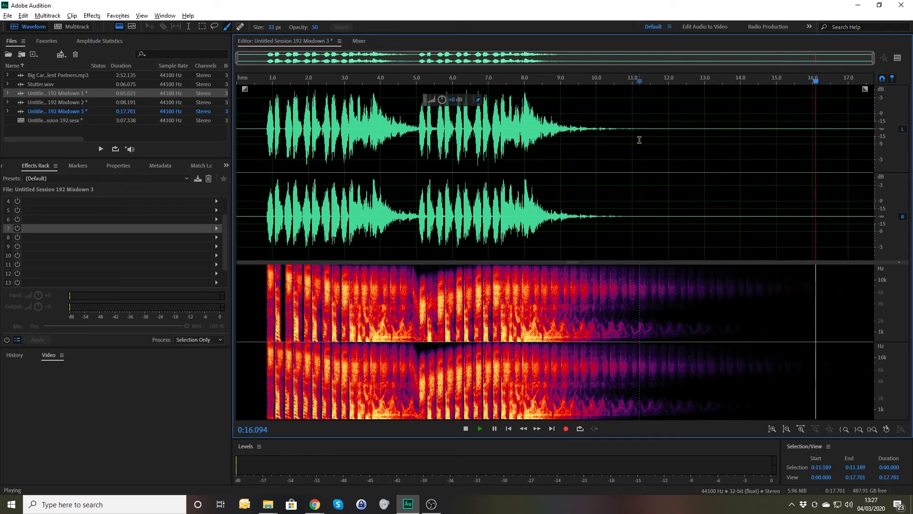
key(space)
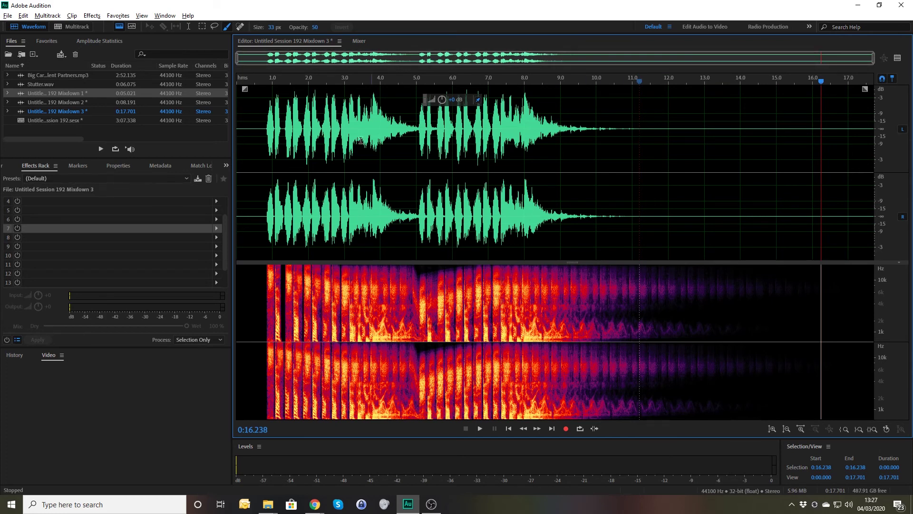
Switch back to the multitrack session and set the time ruler to Bars and Beats
click(74, 29)
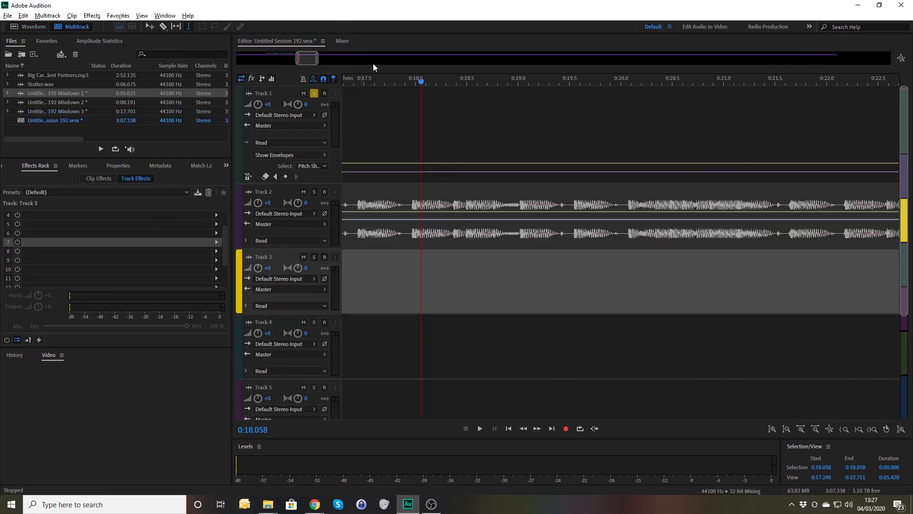
right_click(480, 85)
mouse_move(481, 86)
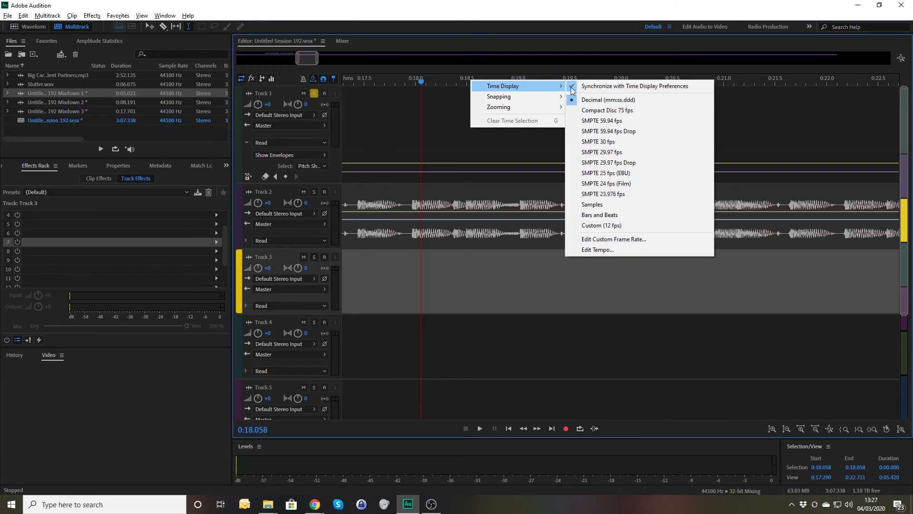
click(611, 215)
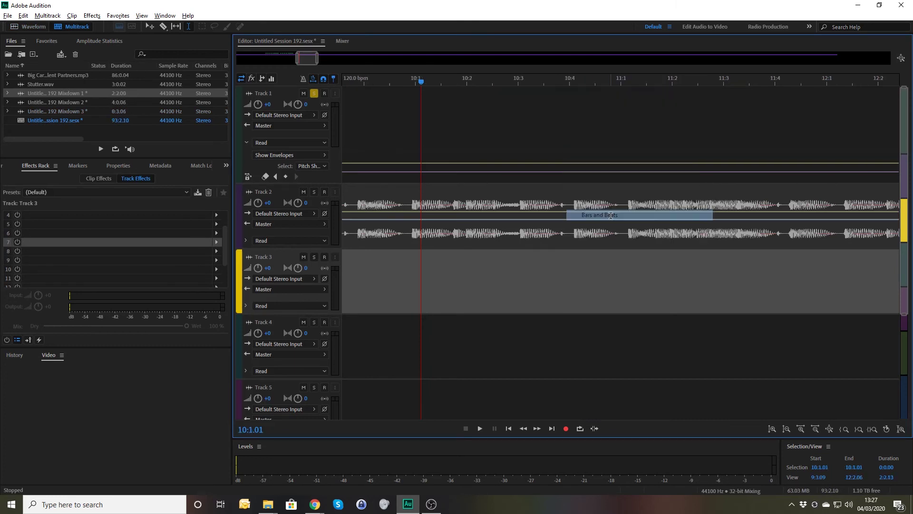
Set the ruler to Decimal time, put the playhead at 0:19.5 on Track 1, and zoom out fully
right_click(566, 85)
mouse_move(590, 95)
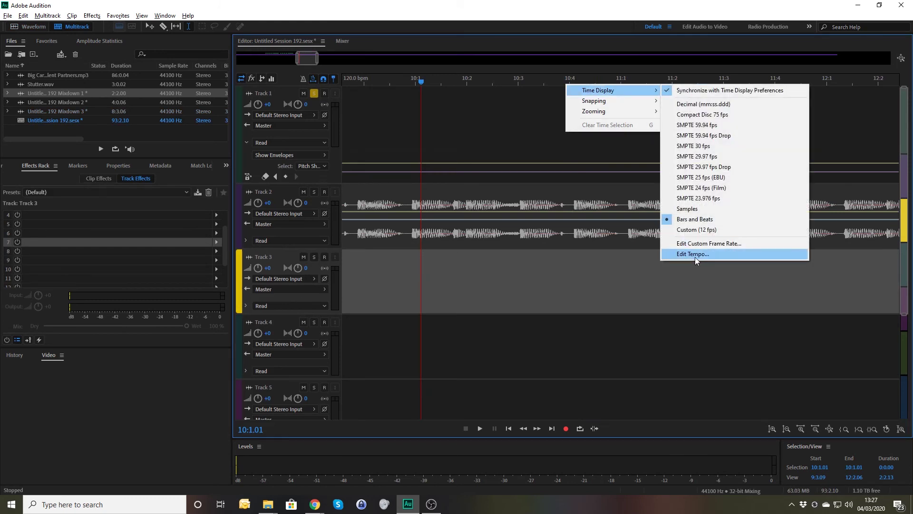
click(708, 104)
click(567, 101)
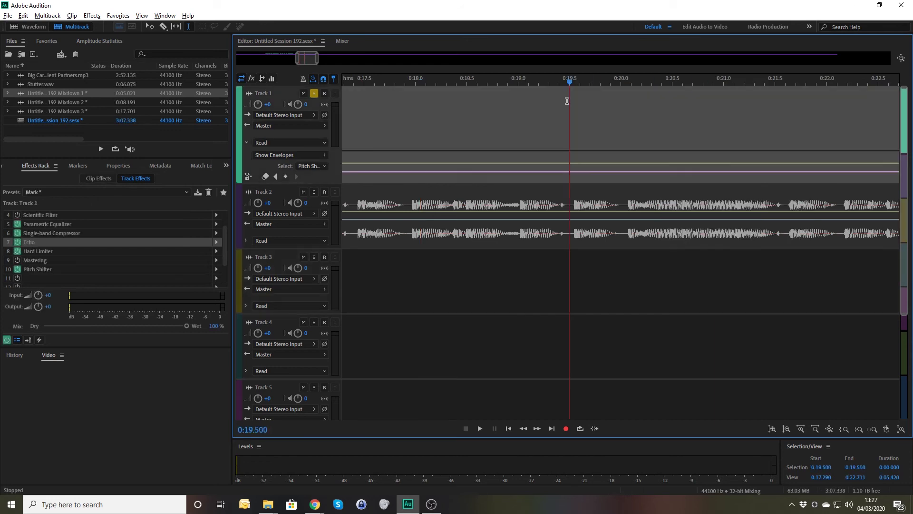
key(backslash)
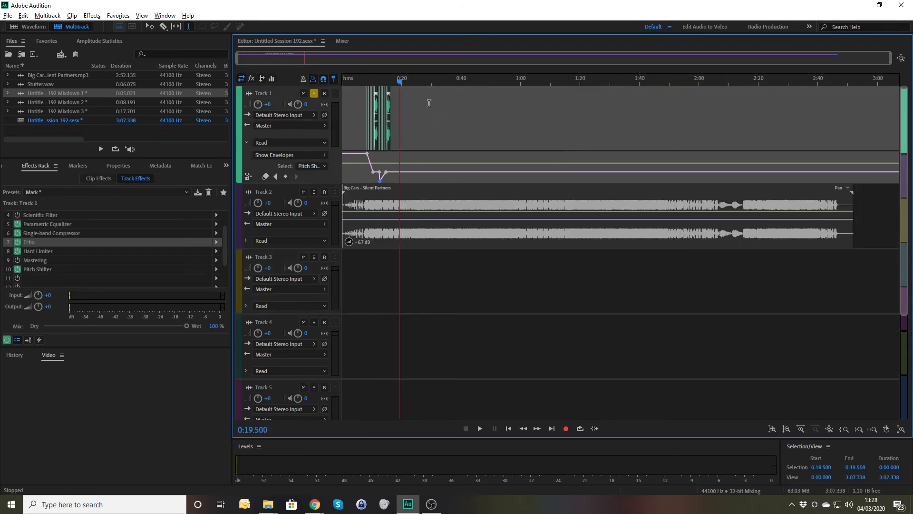